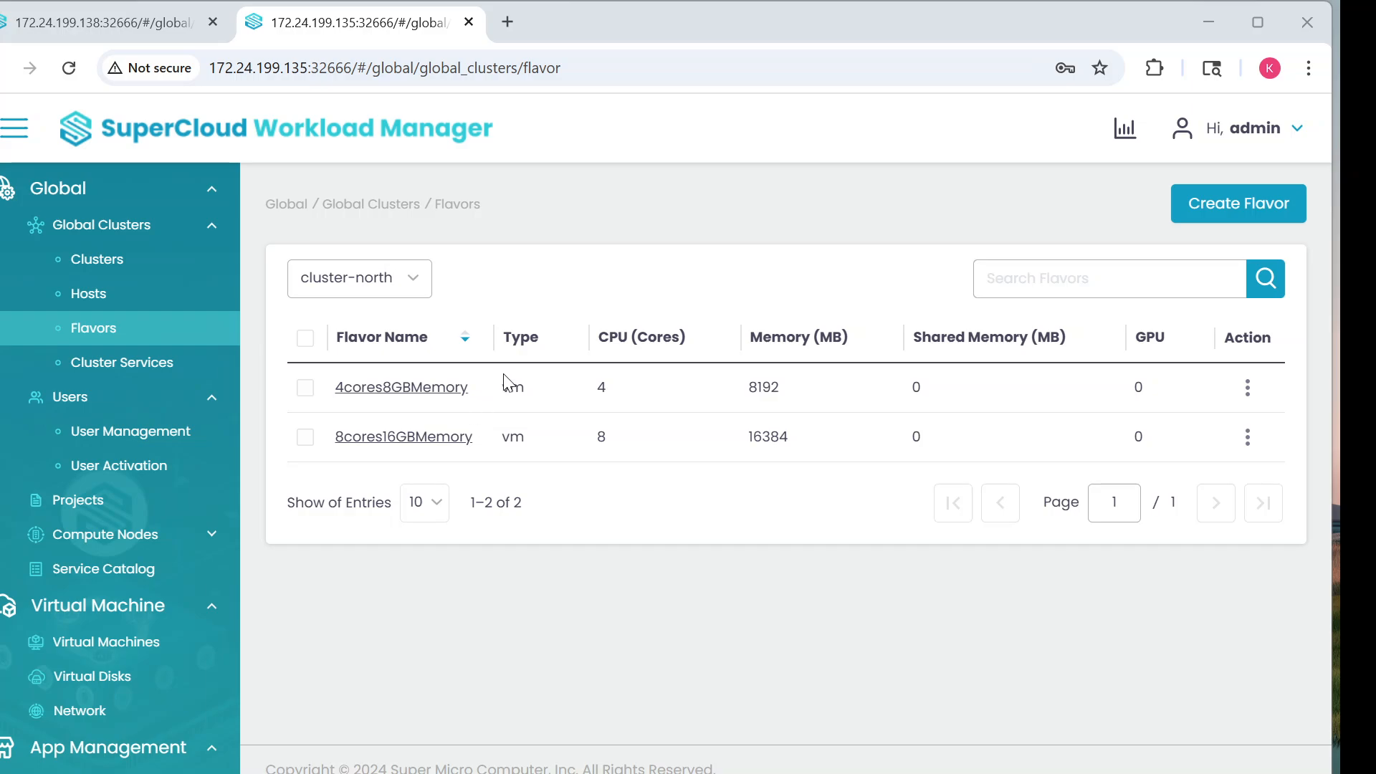
pyautogui.click(134, 23)
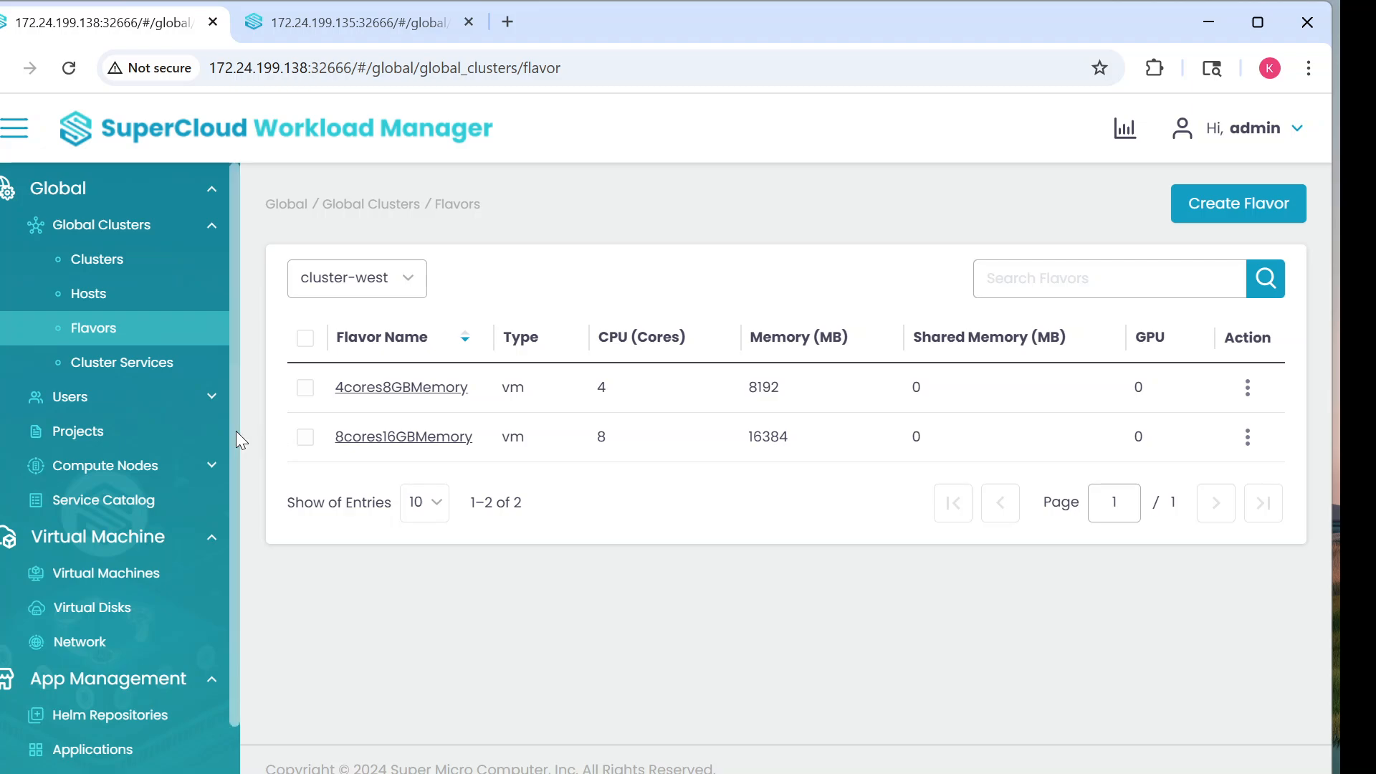
pyautogui.click(322, 35)
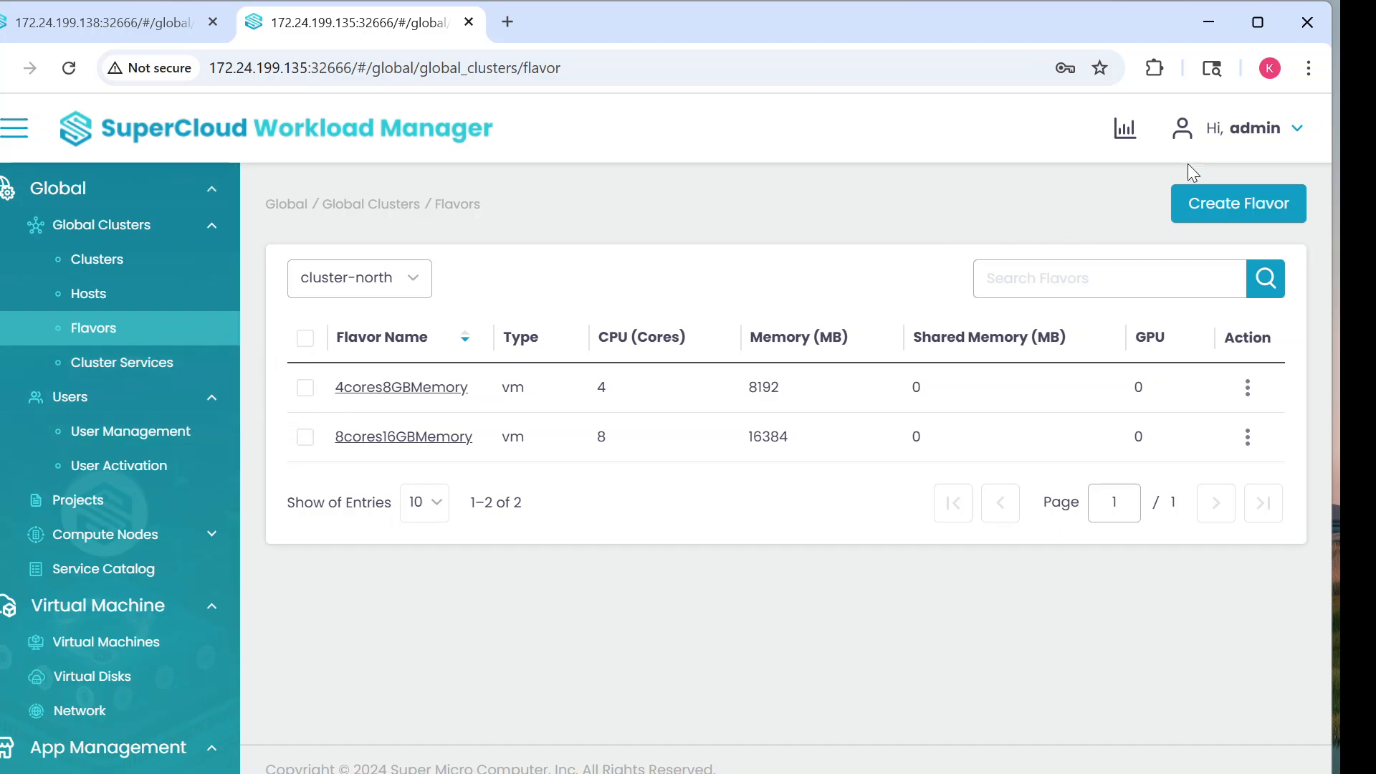
# Step: Open this instance's settings and review the LDAP User Prefix, Mail Field and Email Domain values
pyautogui.click(1294, 129)
pyautogui.click(1221, 307)
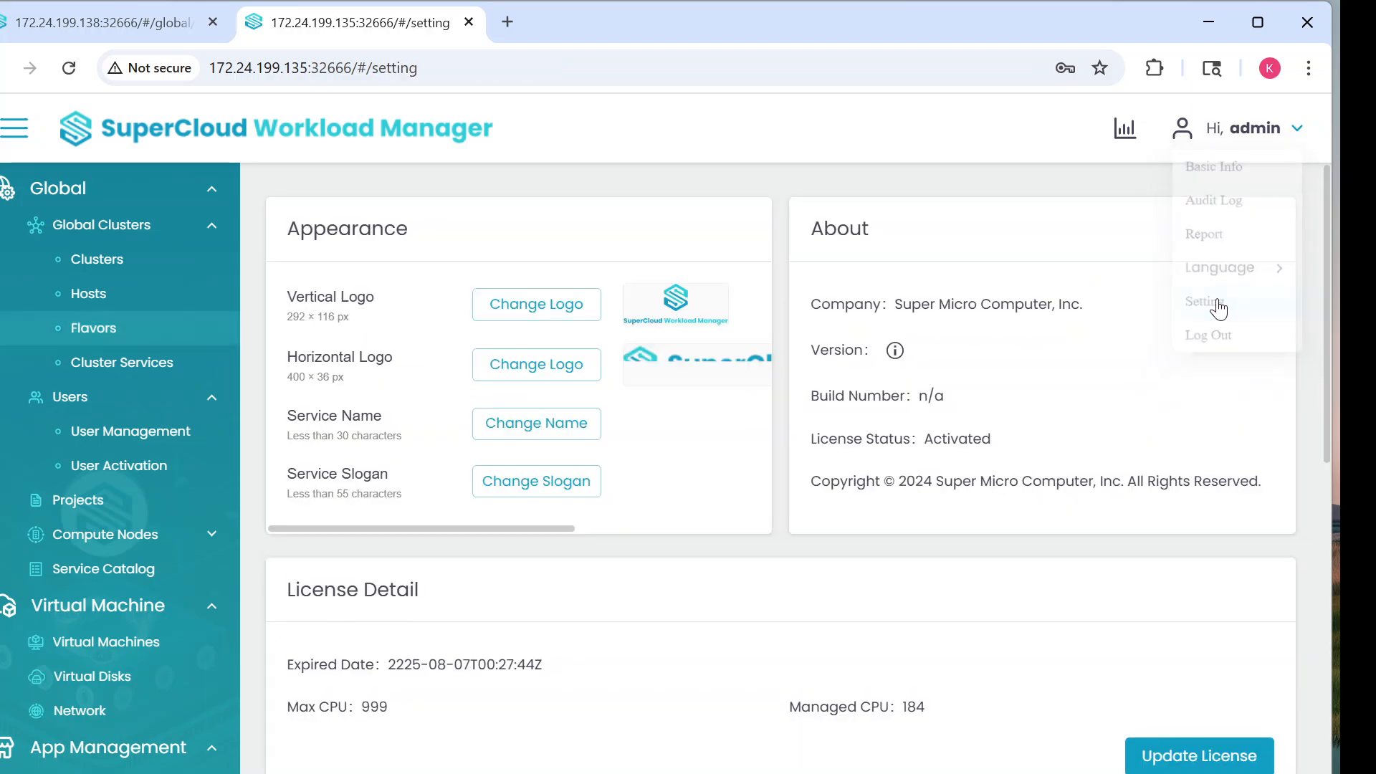
pyautogui.scroll(-5, 909, 573)
pyautogui.scroll(-4, 909, 573)
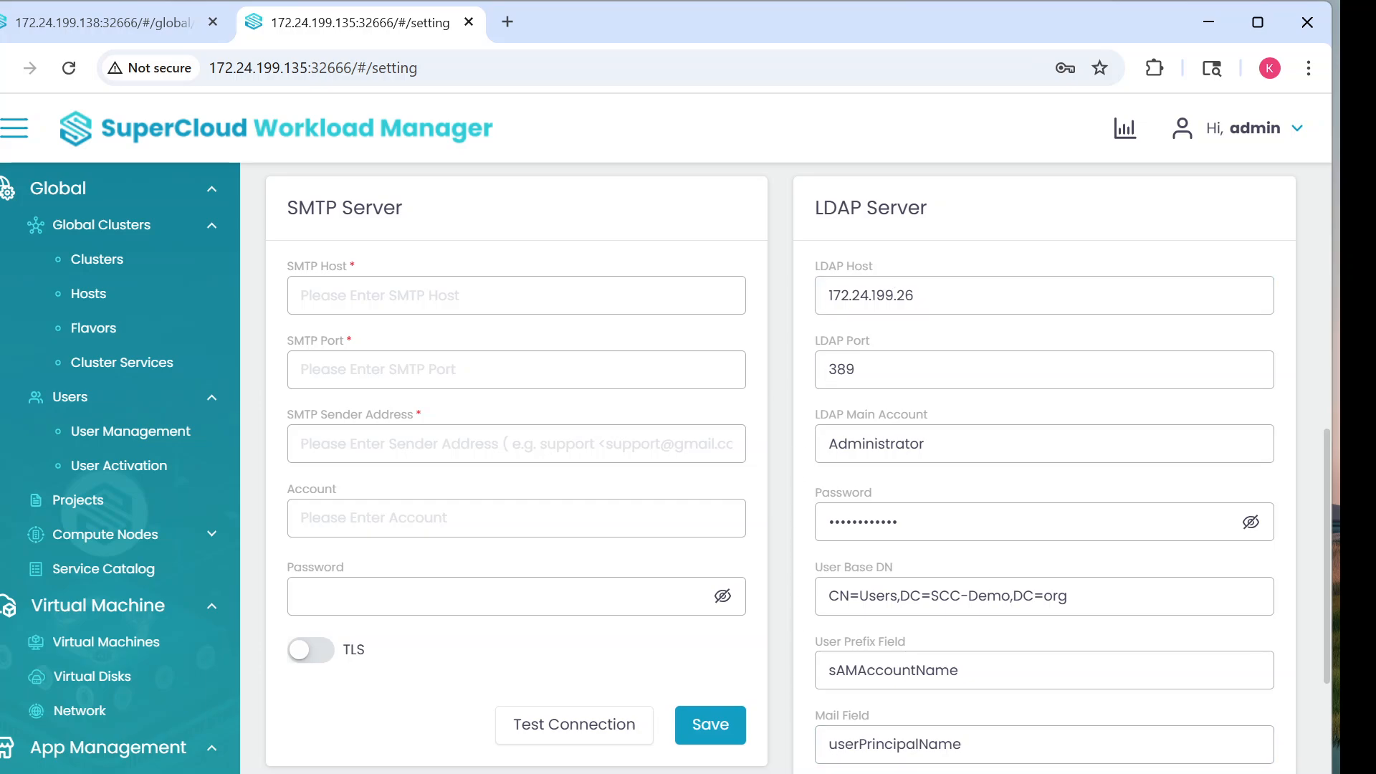
pyautogui.scroll(-1, 1102, 702)
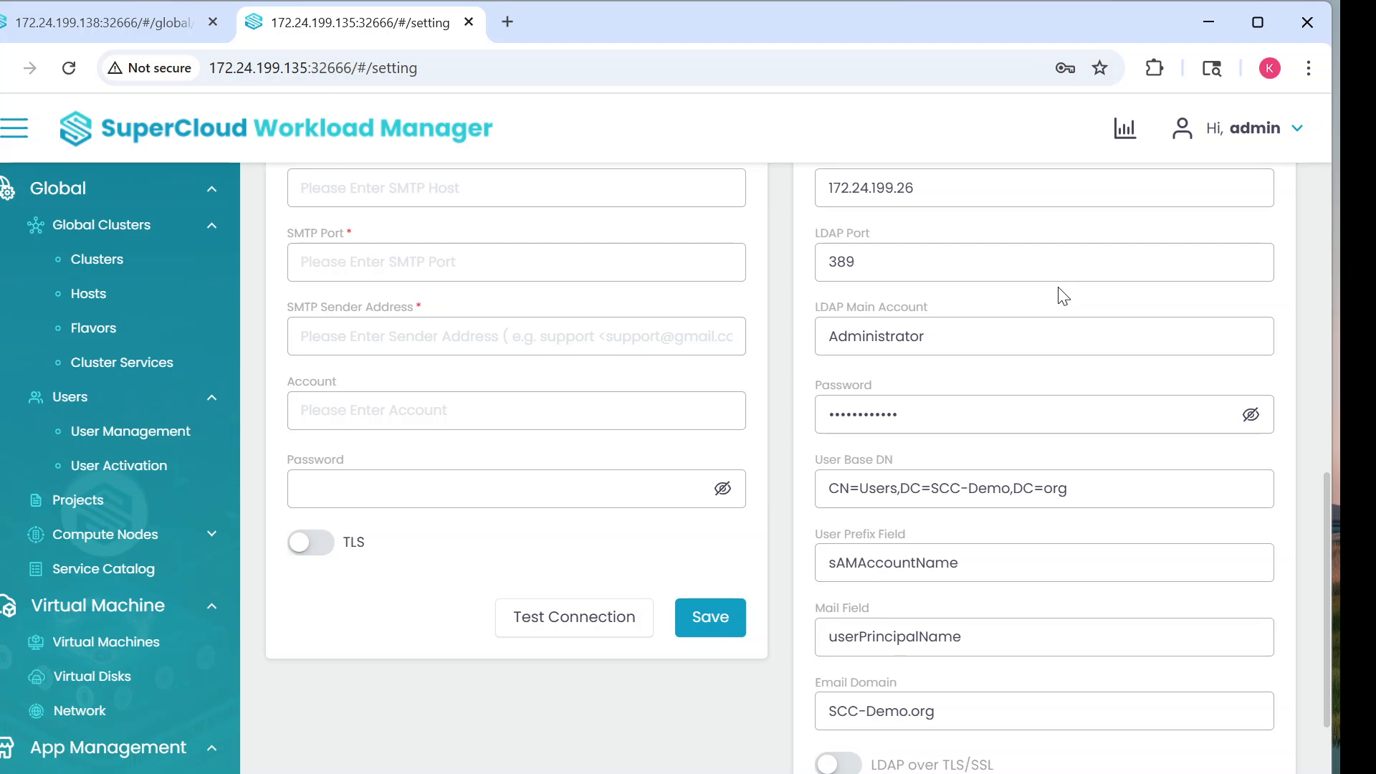
pyautogui.scroll(1, 1064, 295)
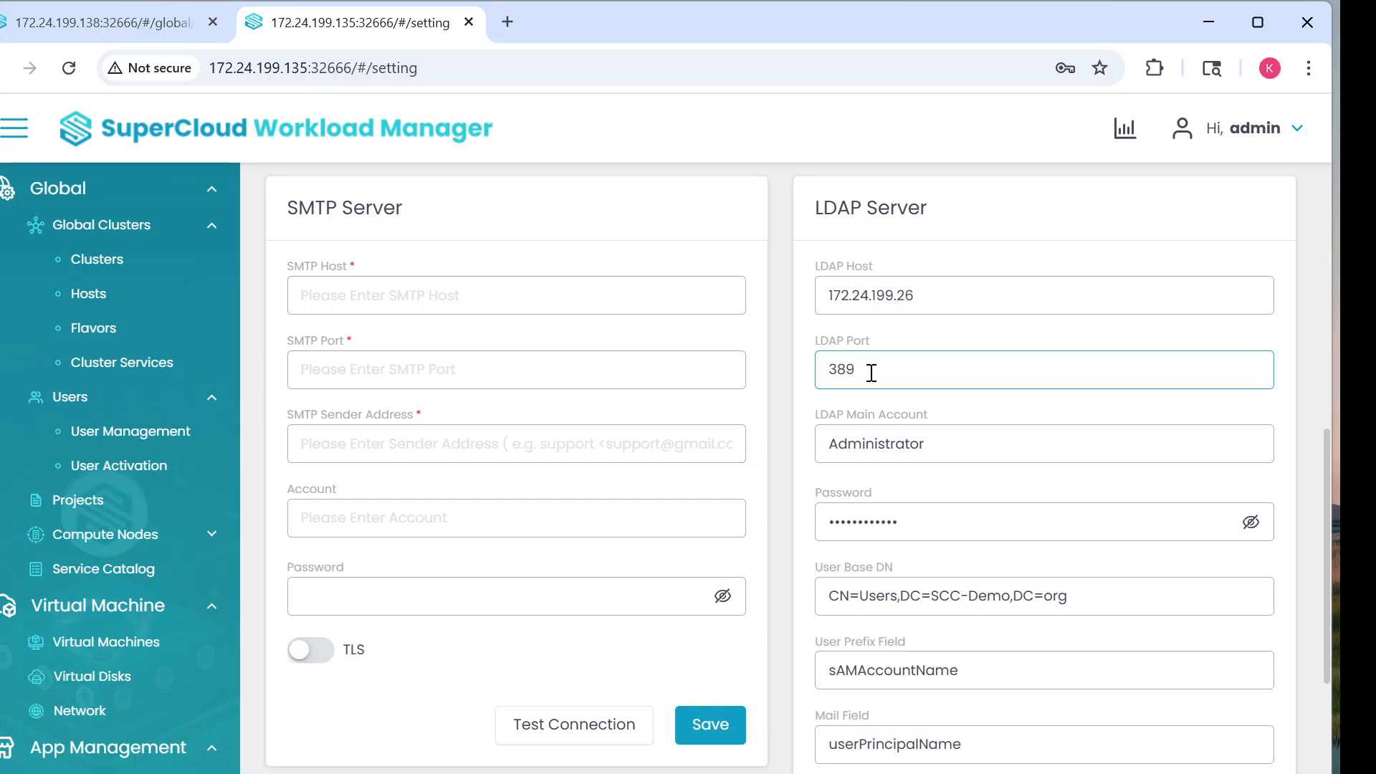
pyautogui.scroll(-1, 887, 473)
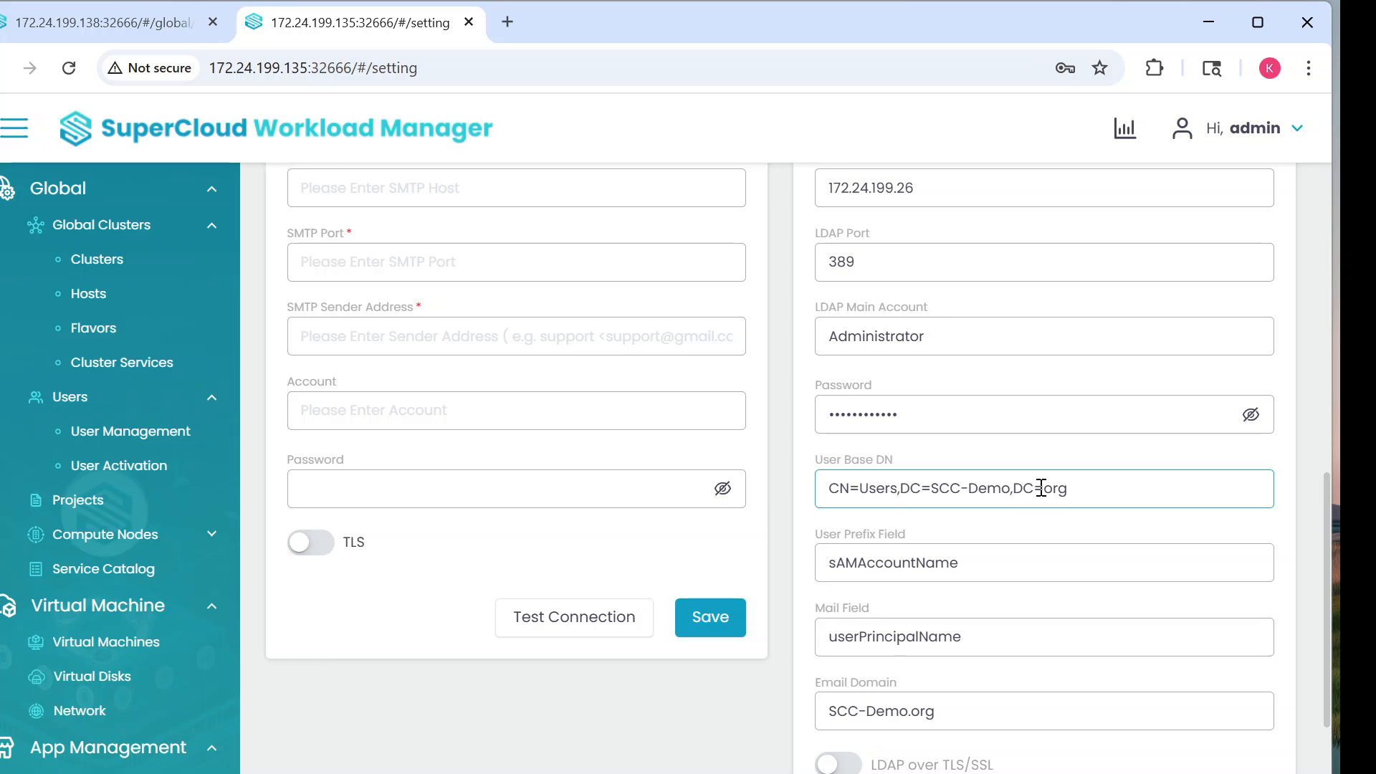
pyautogui.click(945, 545)
pyautogui.click(876, 634)
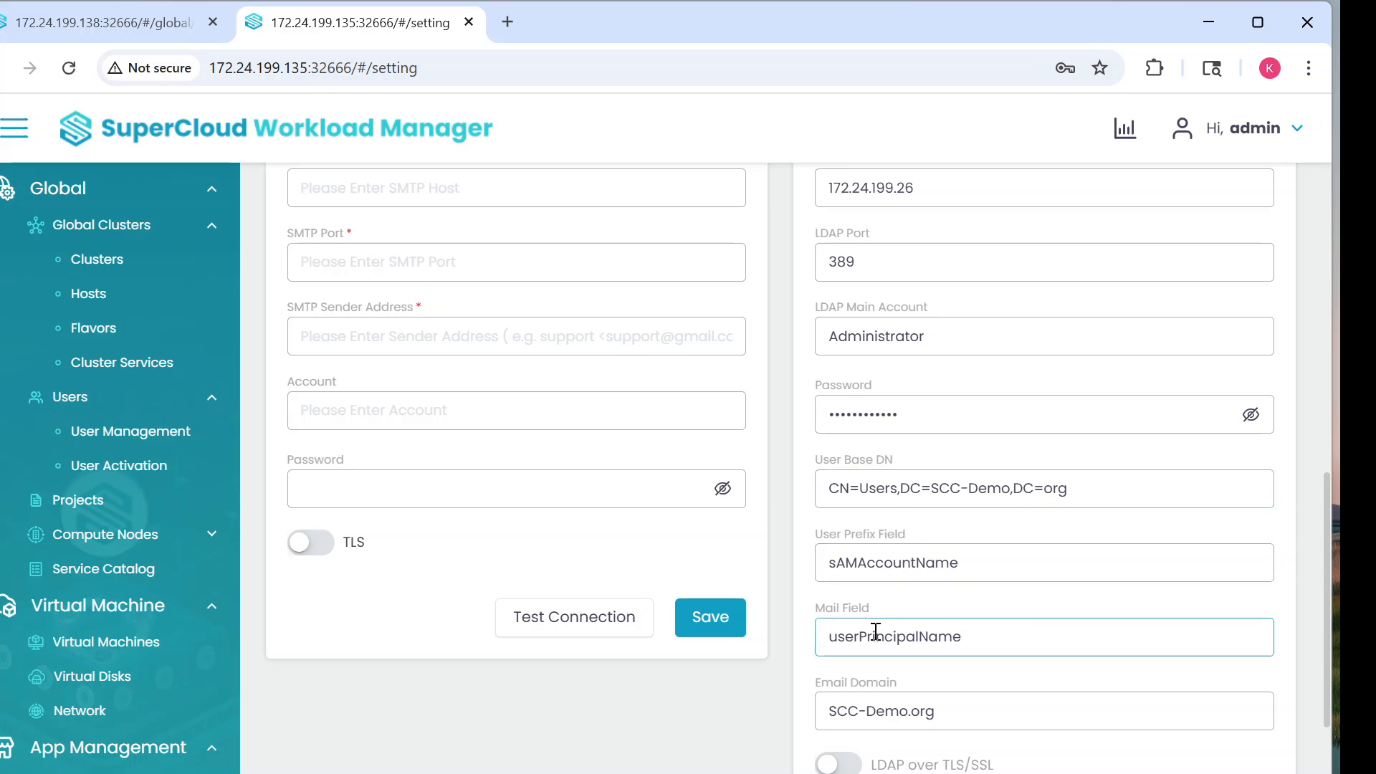
pyautogui.click(900, 713)
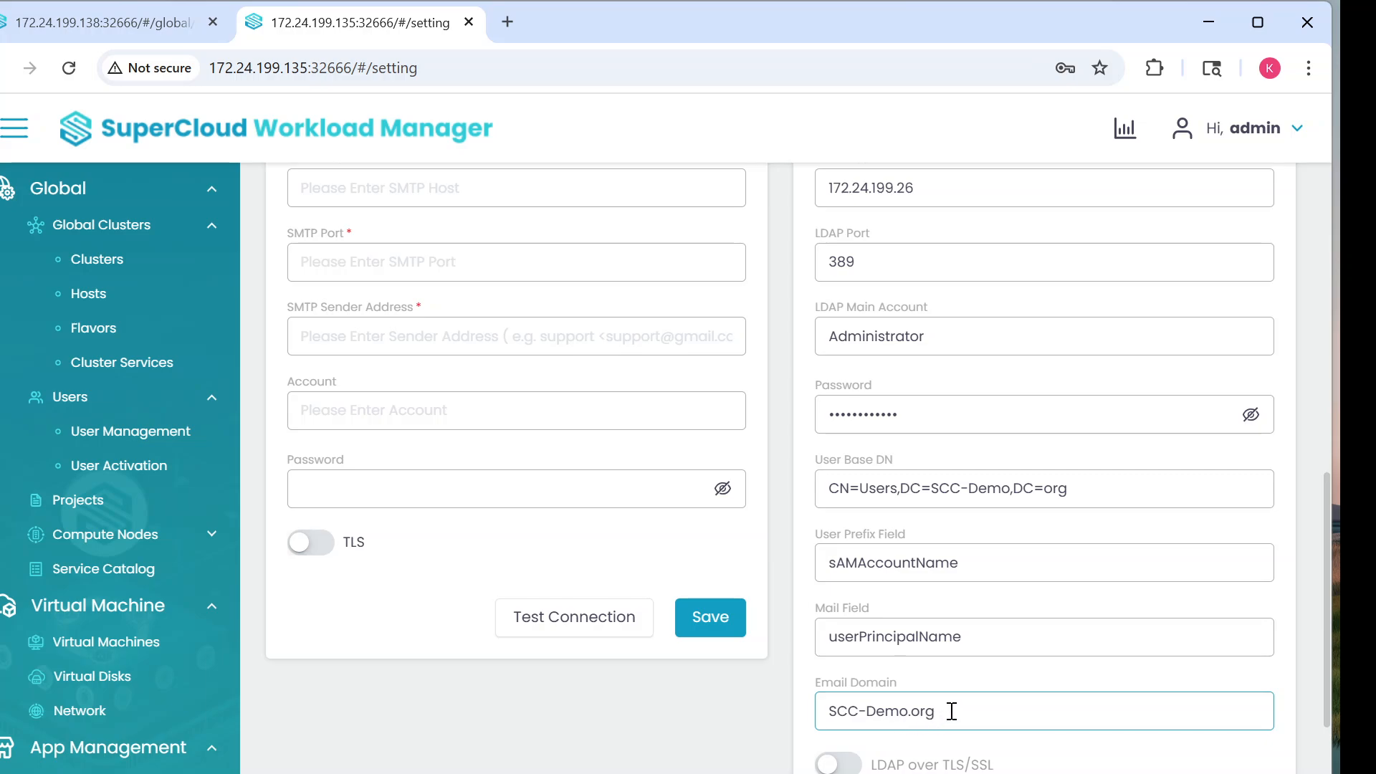
pyautogui.scroll(1, 946, 709)
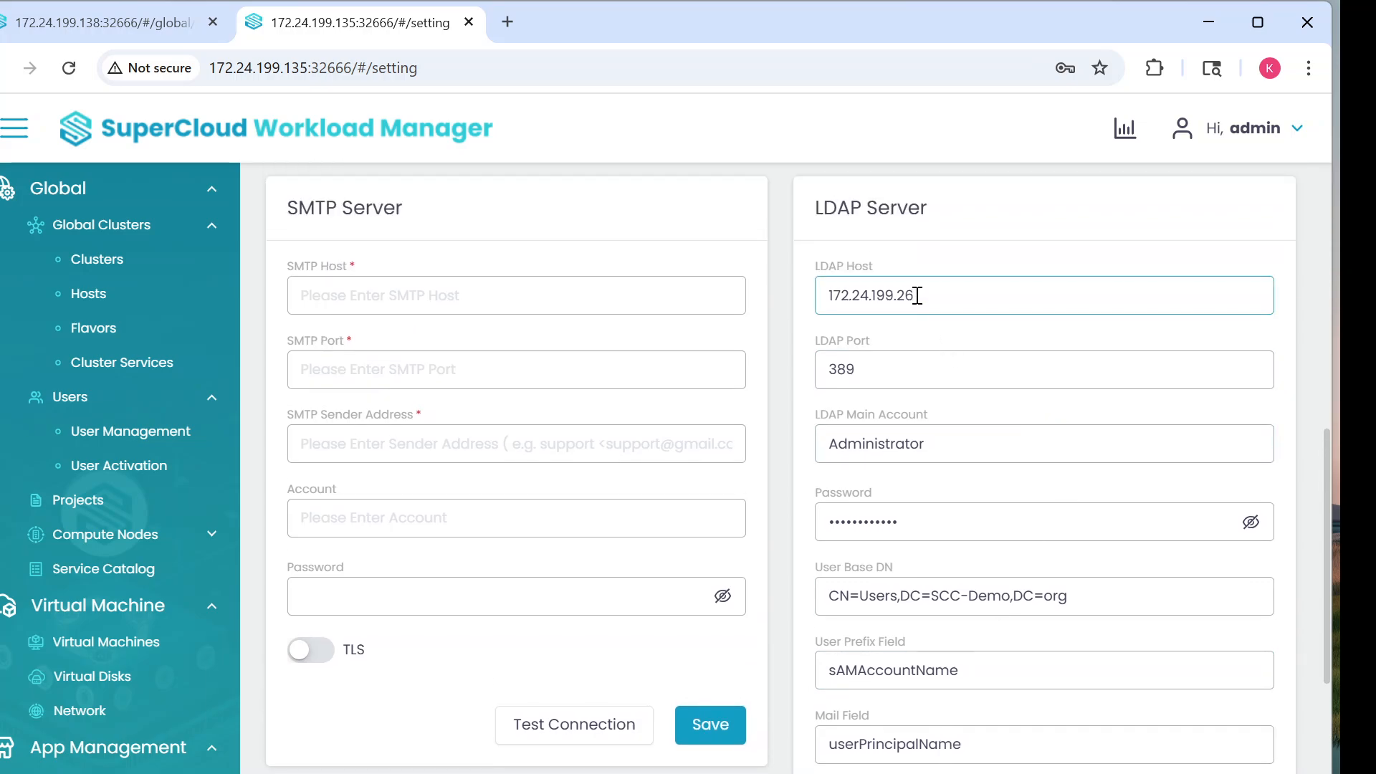
# Step: Copy the LDAP host address 172.24.199.26 and return to the 172.24.199.138 tab
pyautogui.moveTo(920, 295); pyautogui.dragTo(832, 298)
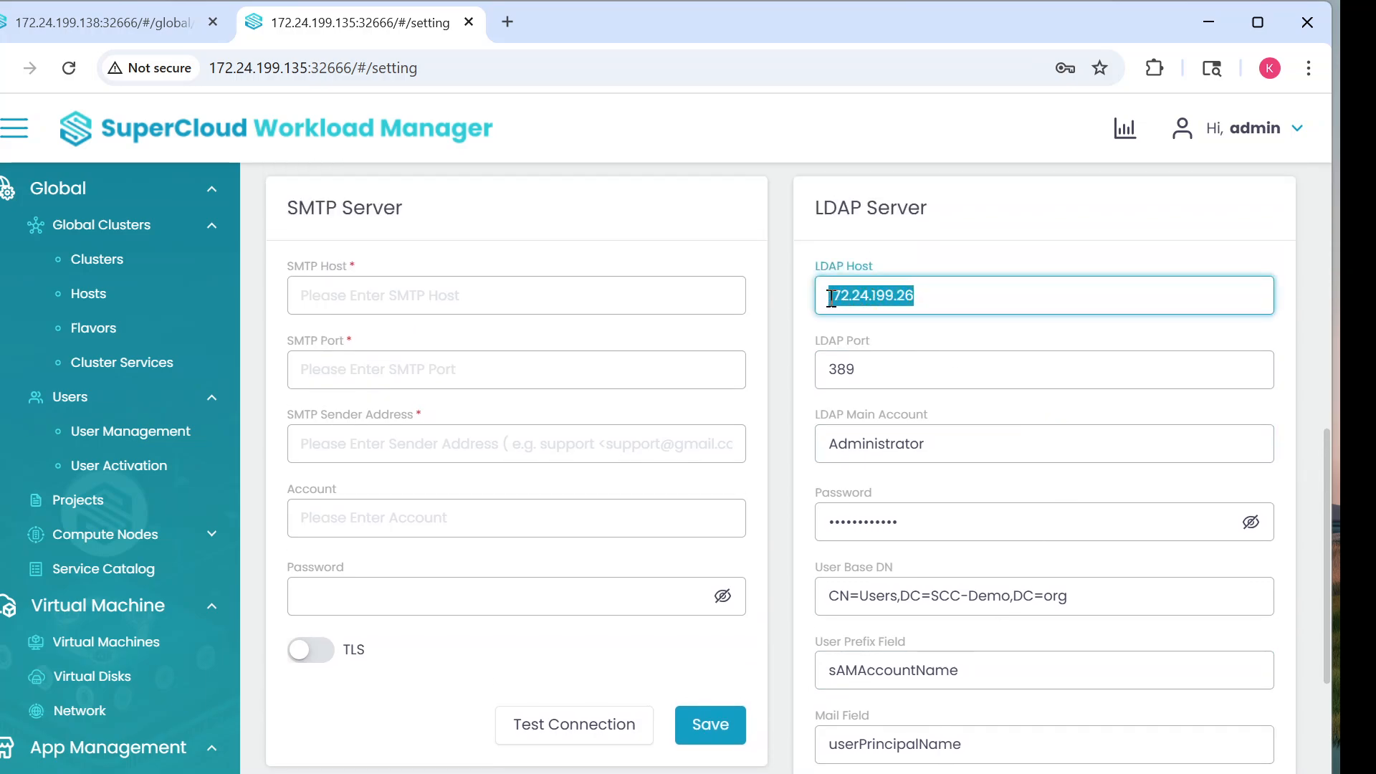
pyautogui.rightClick(865, 291)
pyautogui.click(940, 362)
pyautogui.click(111, 23)
# Step: Open the .138 instance's settings and paste 172.24.199.26 into LDAP Host
pyautogui.click(1296, 137)
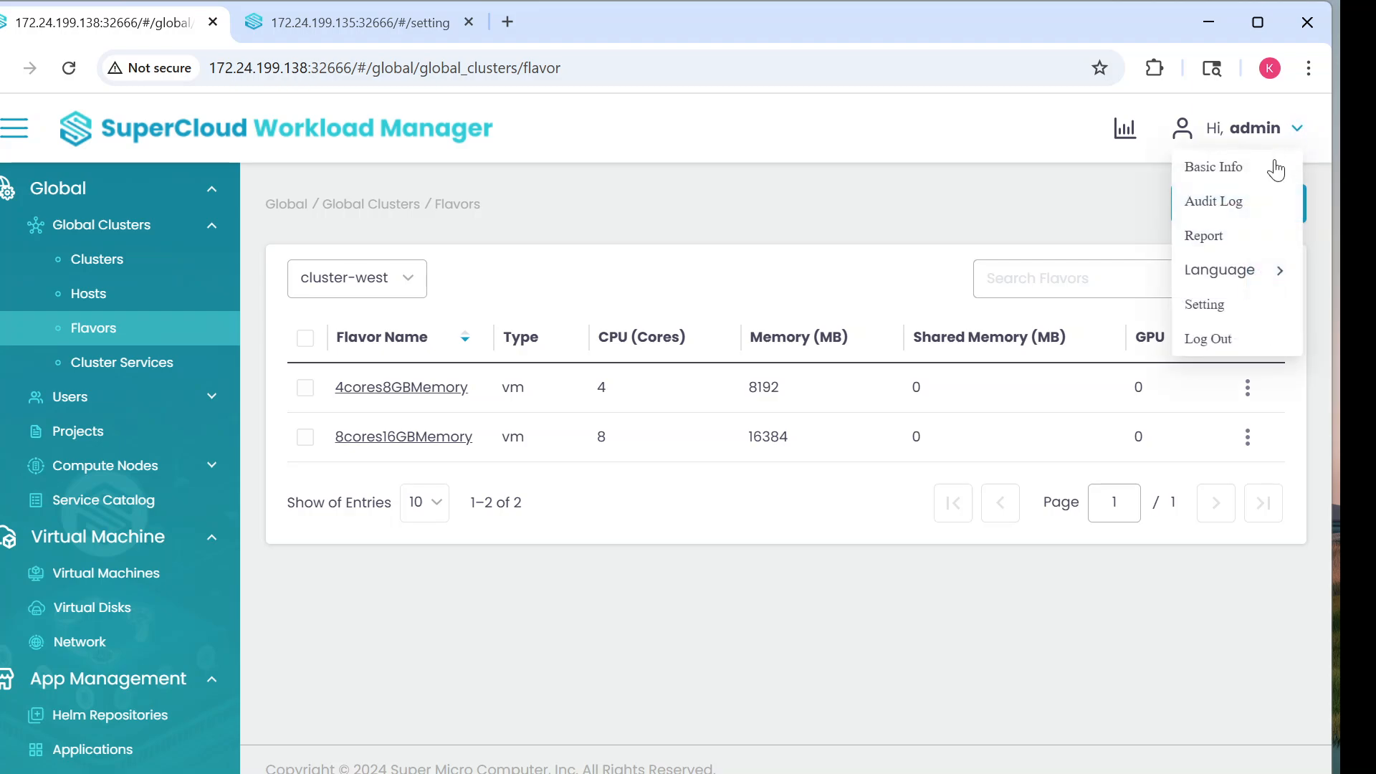
pyautogui.click(1218, 306)
pyautogui.scroll(-7, 1003, 623)
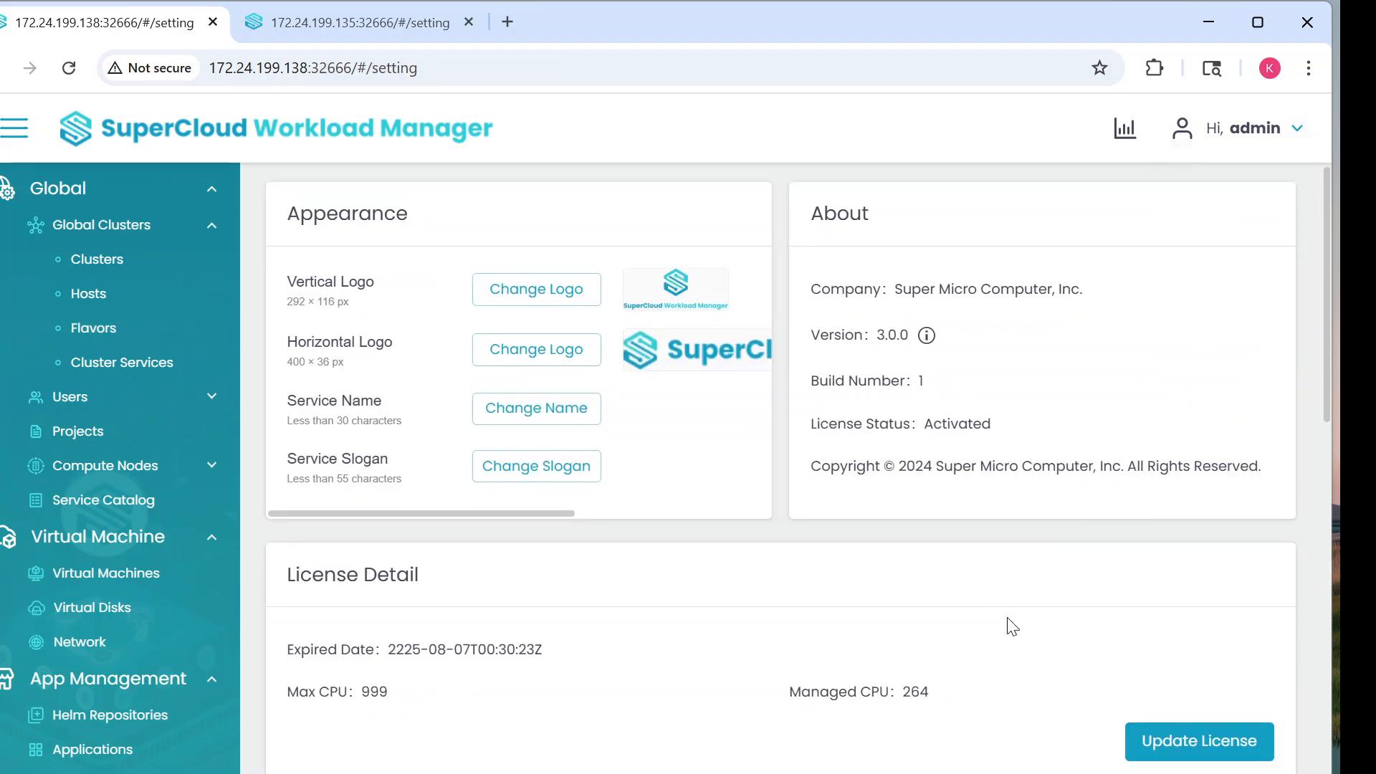
pyautogui.click(851, 393)
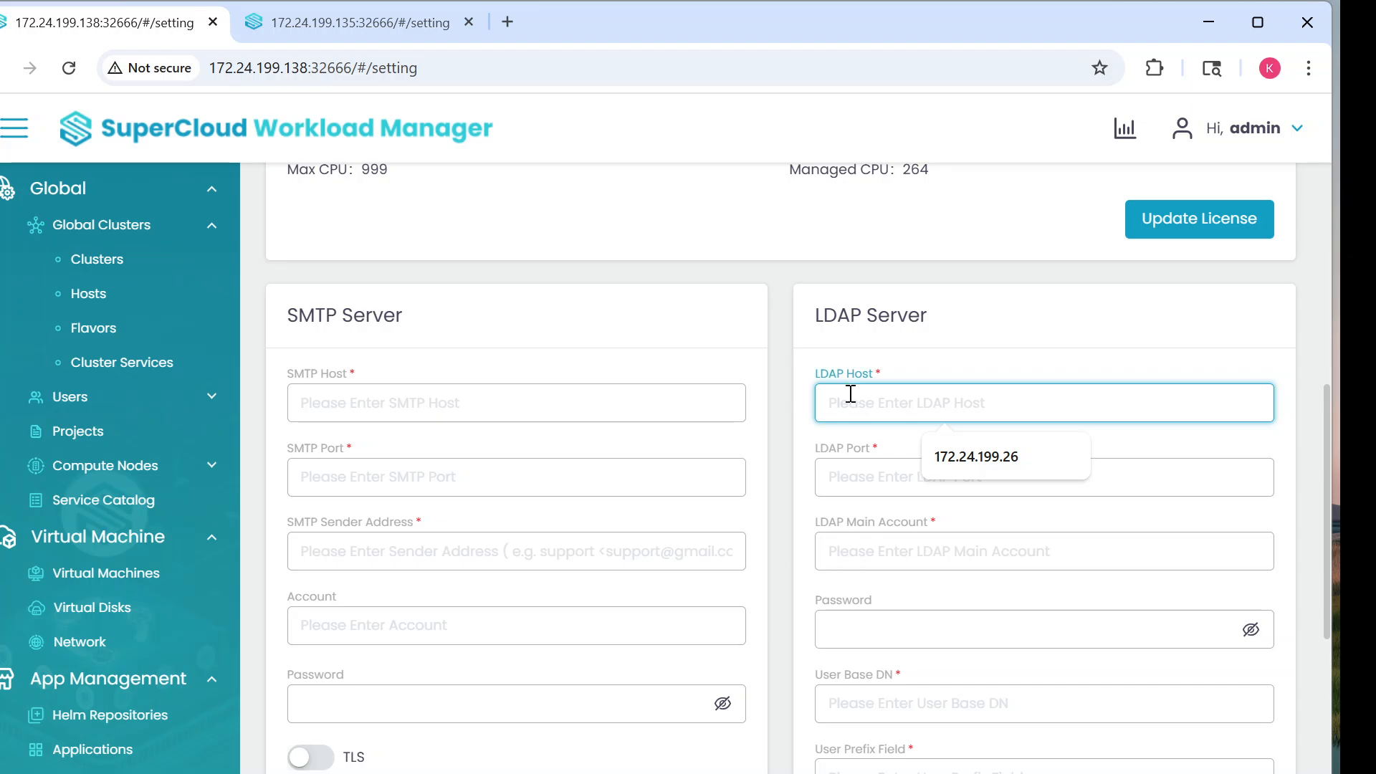
pyautogui.rightClick(851, 394)
pyautogui.click(889, 477)
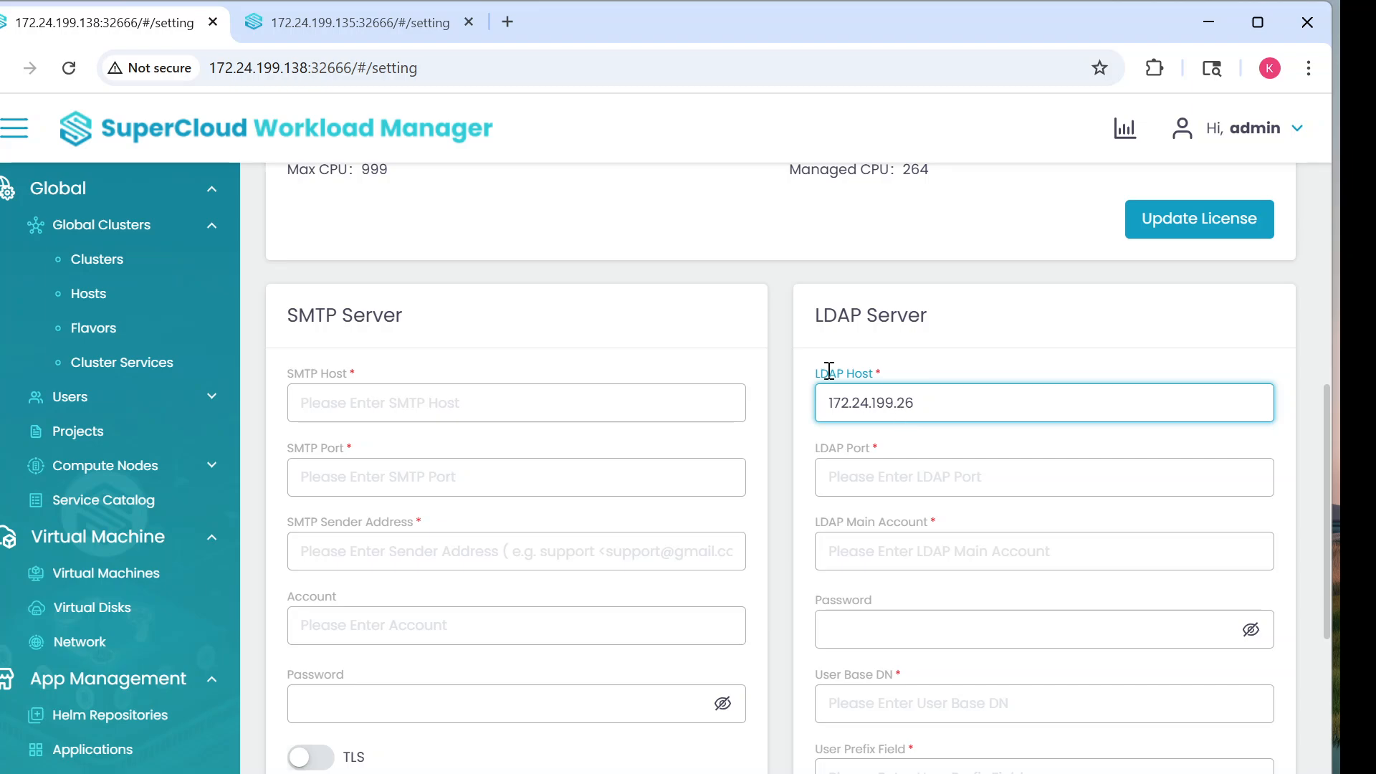
# Step: Copy LDAP Port 389 from the other instance and paste it into the .138 LDAP Port
pyautogui.click(364, 22)
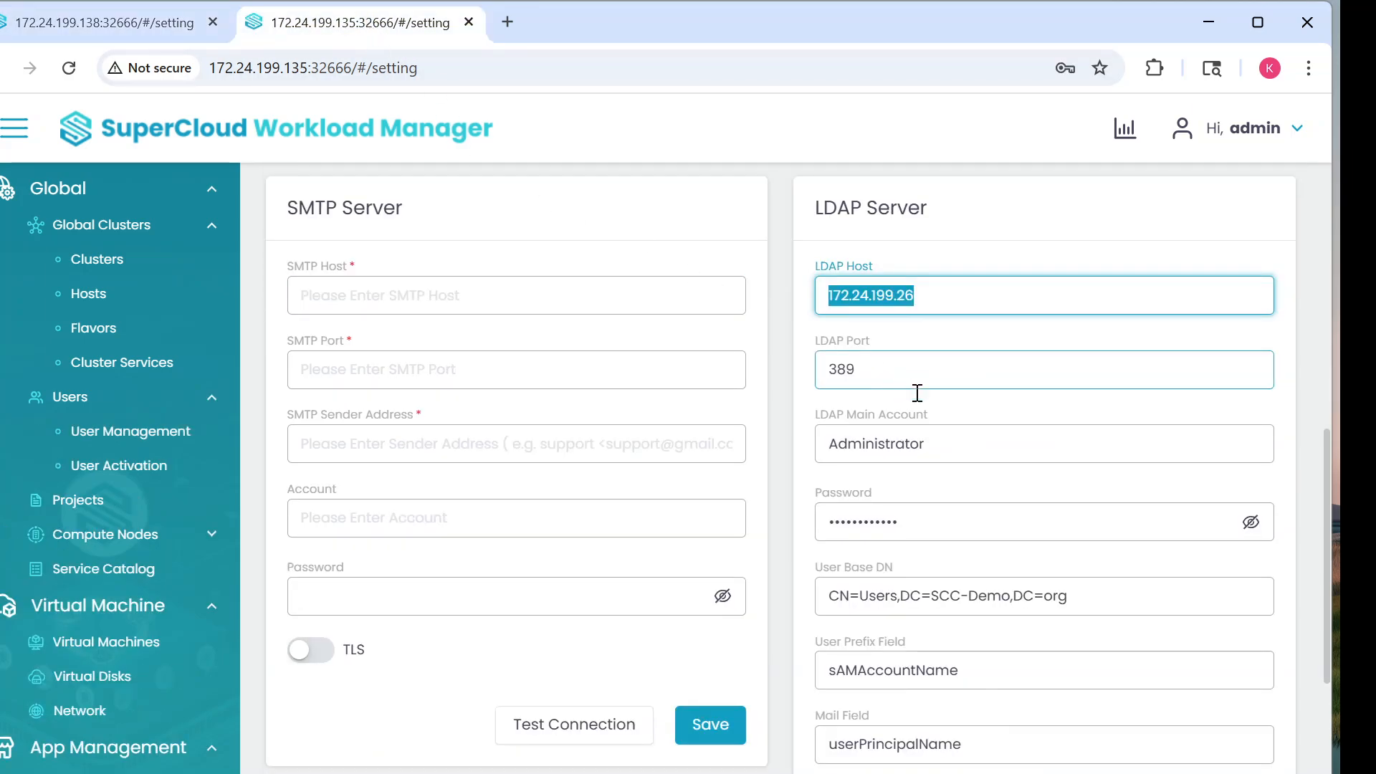
pyautogui.doubleClick(835, 370)
pyautogui.rightClick(835, 370)
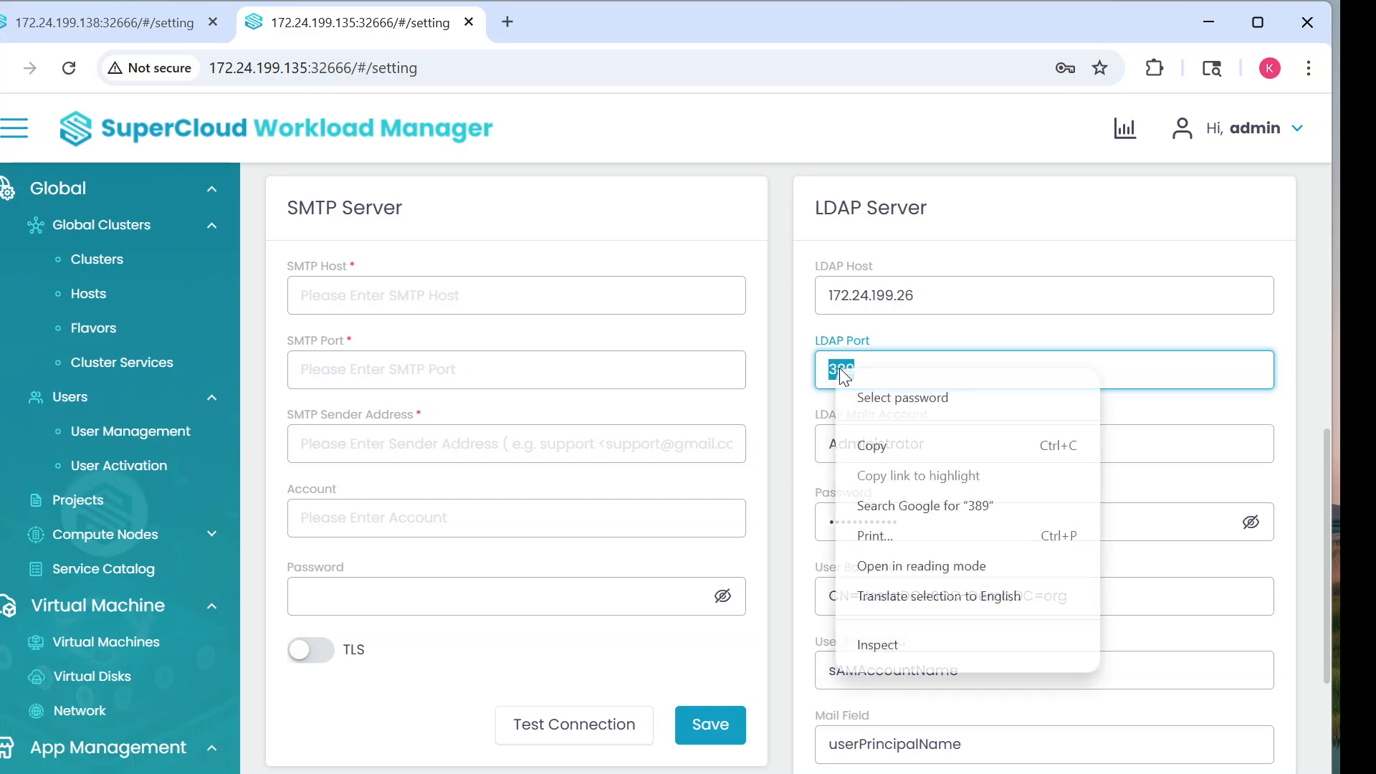
pyautogui.click(925, 446)
pyautogui.click(108, 22)
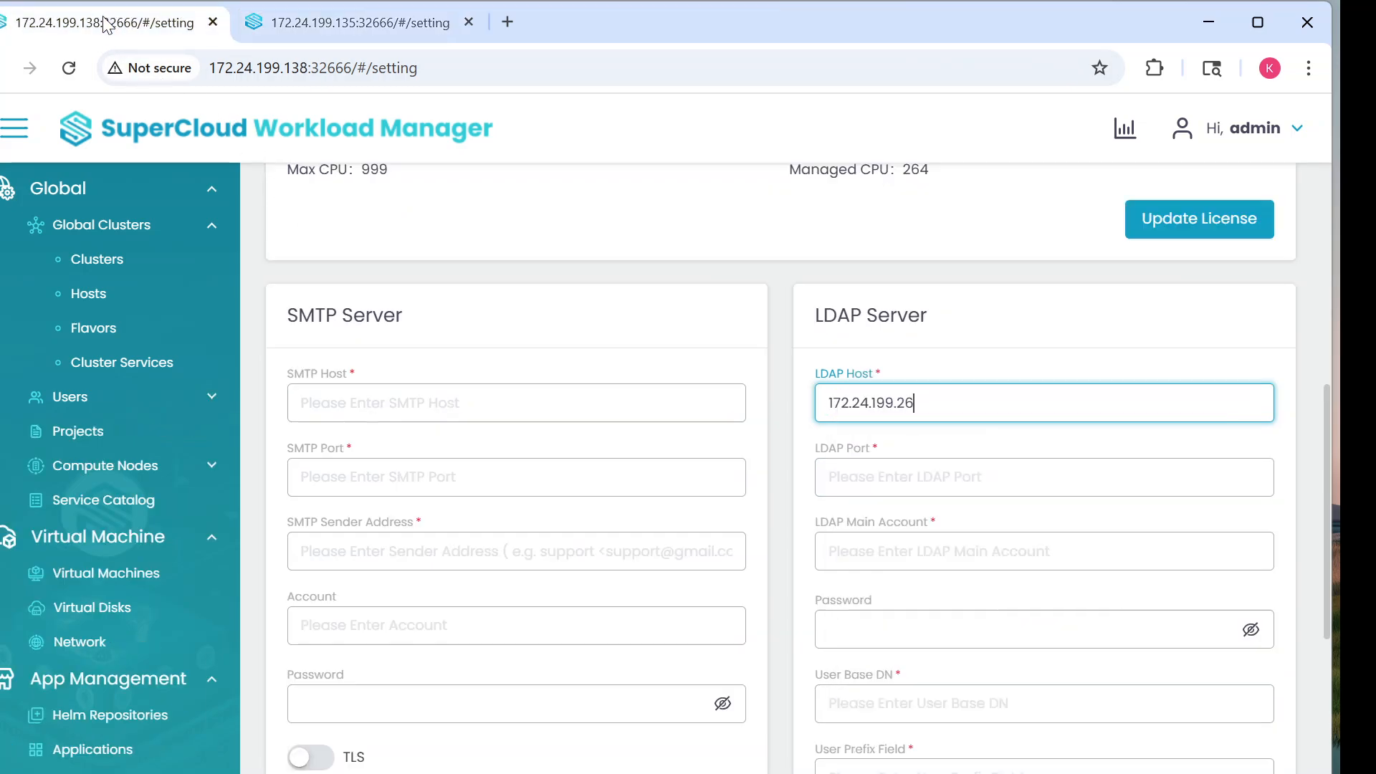
pyautogui.click(859, 477)
pyautogui.rightClick(860, 477)
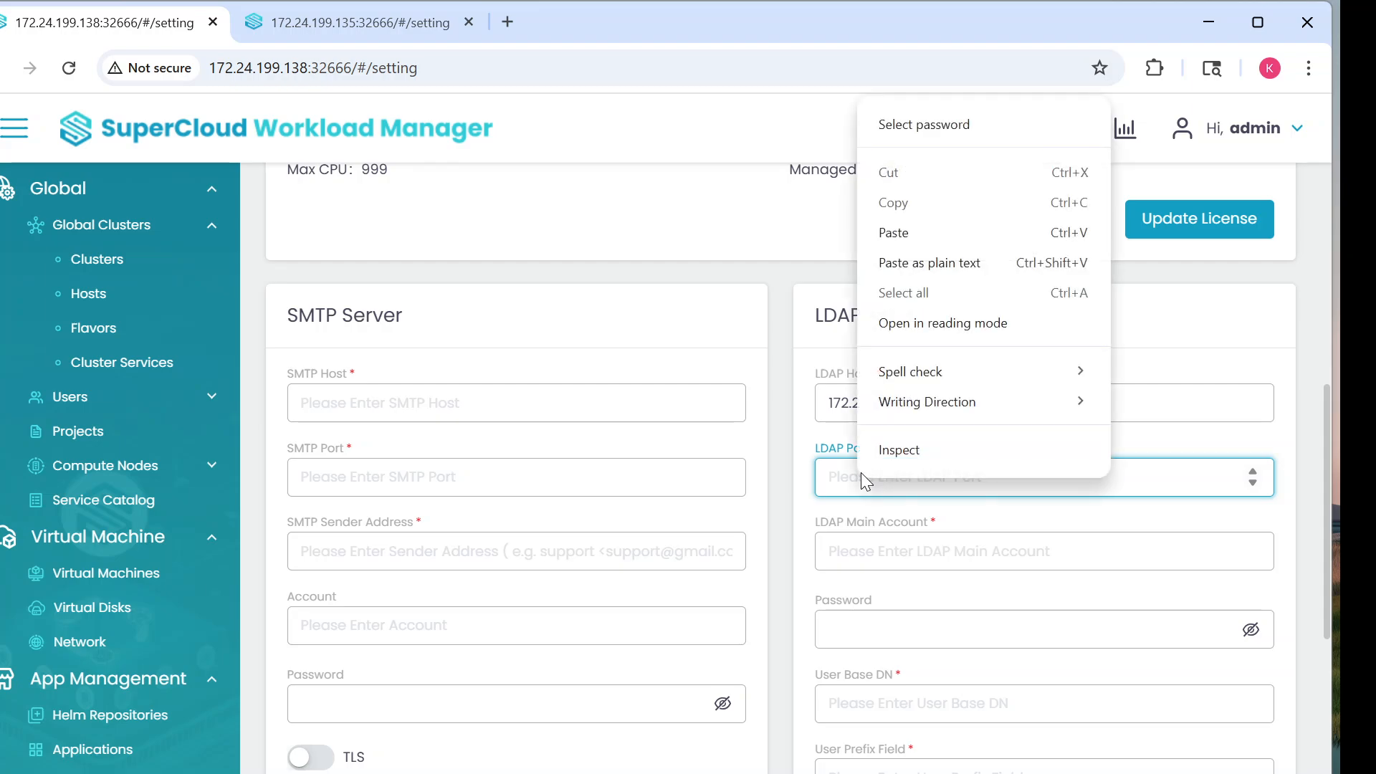
pyautogui.click(893, 232)
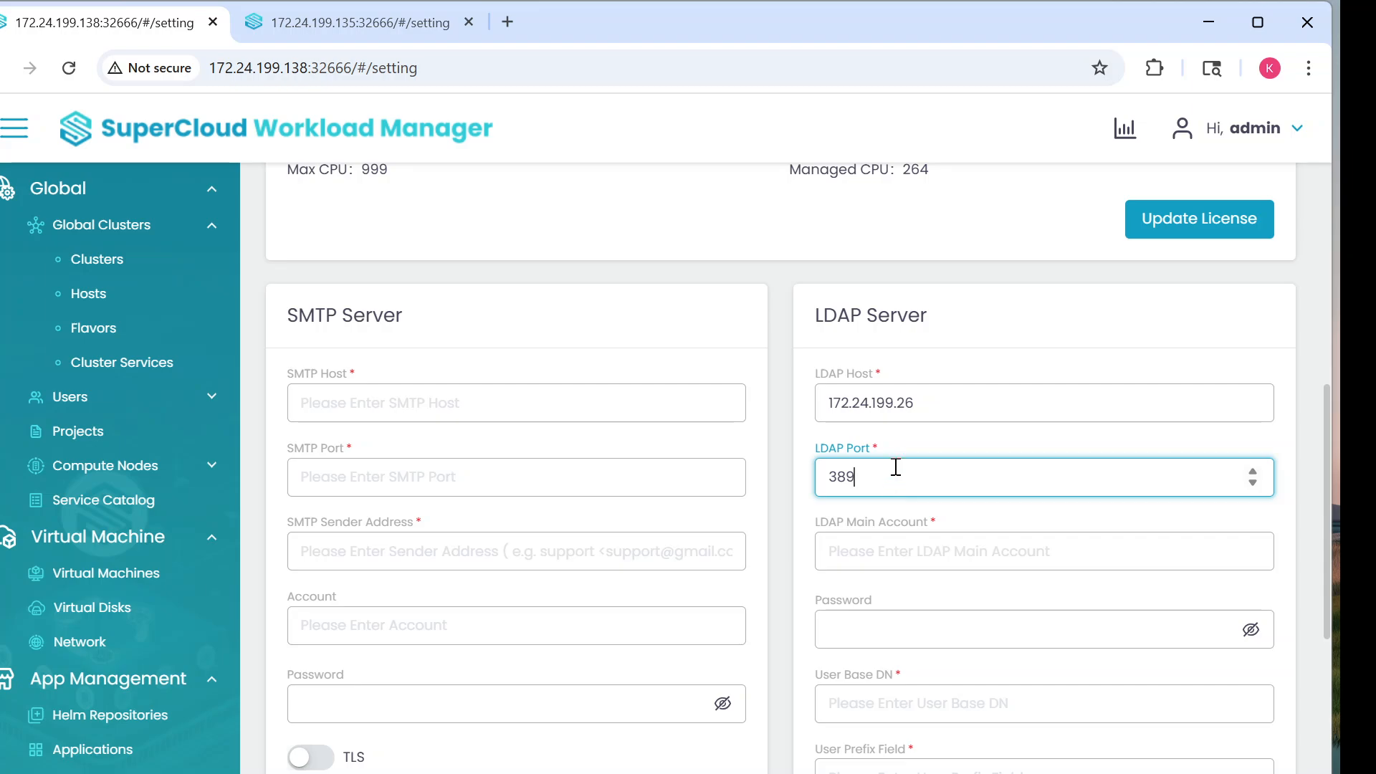
# Step: Set the .138 LDAP Main Account to Administrator and enter its password
pyautogui.click(357, 22)
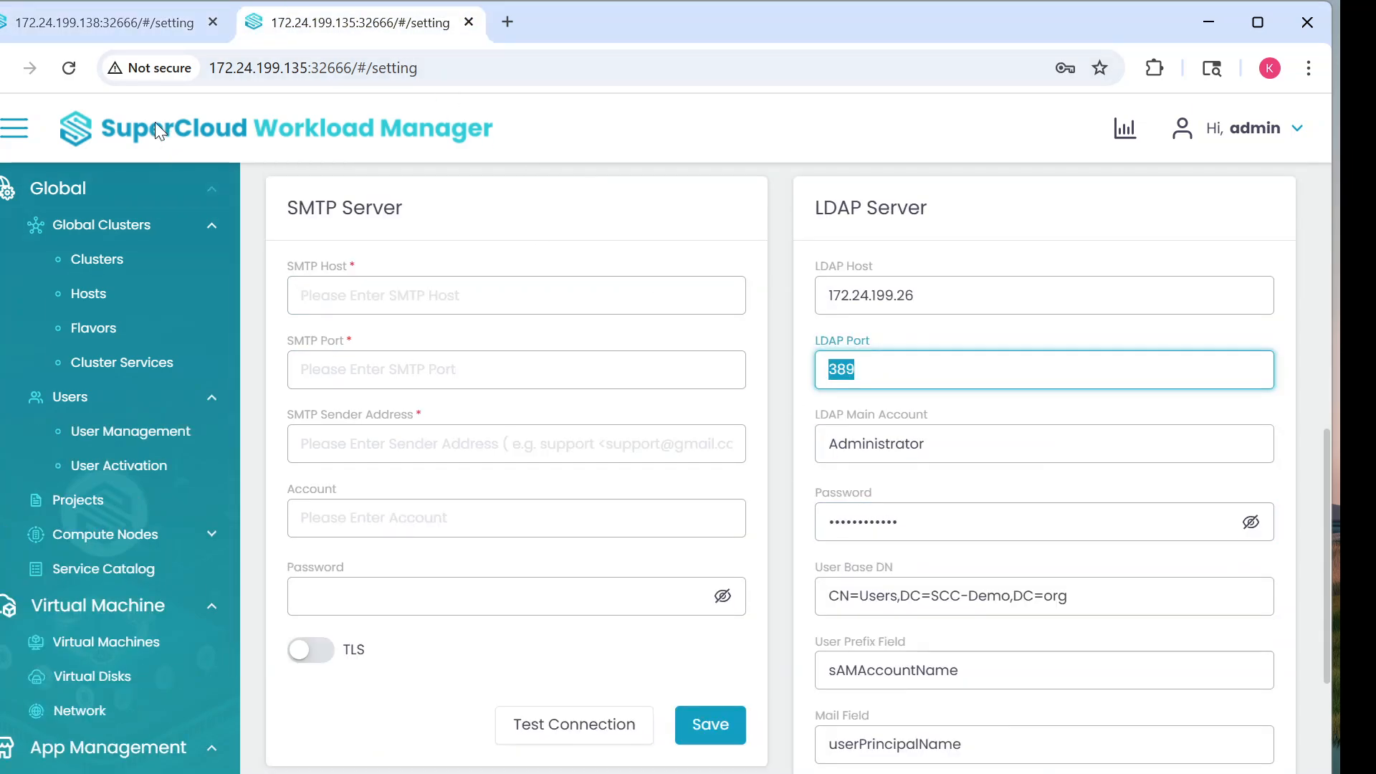
pyautogui.click(109, 21)
pyautogui.click(837, 550)
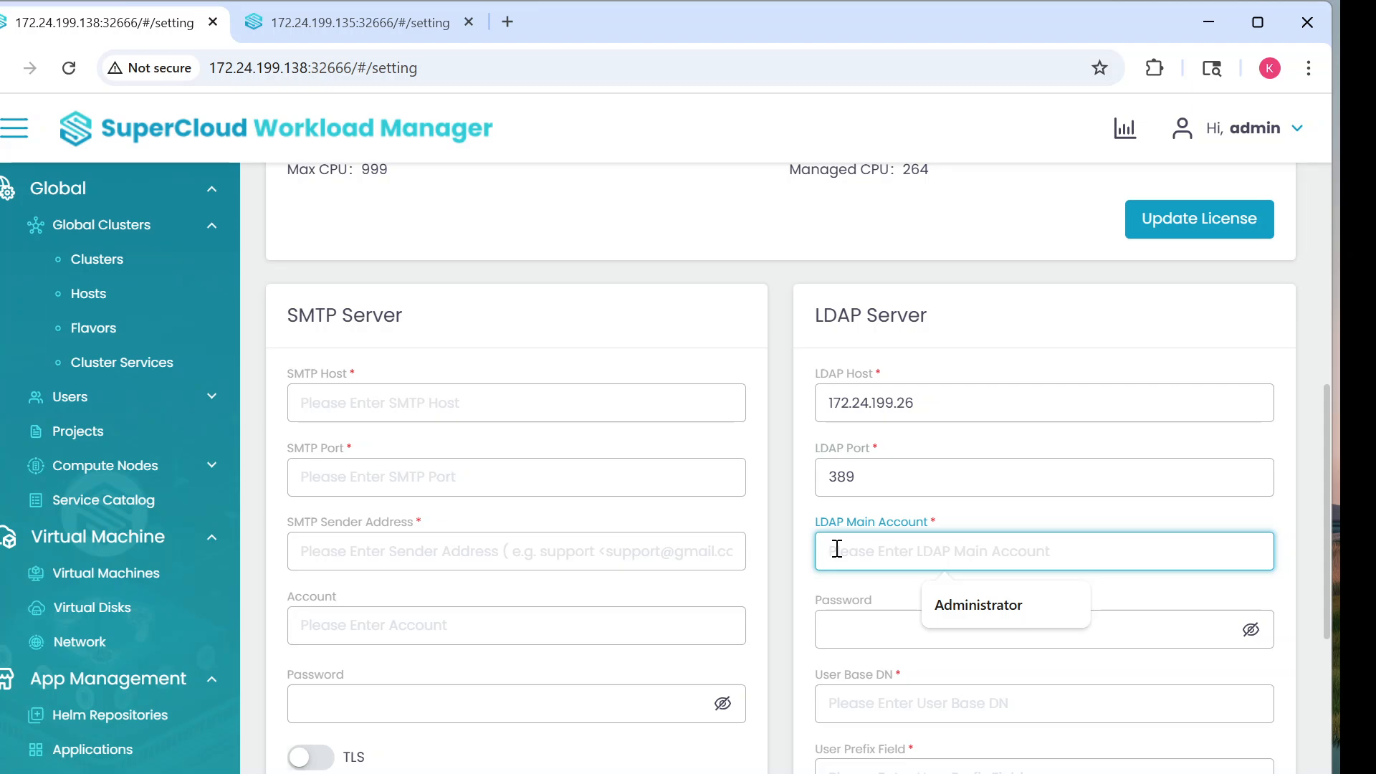
pyautogui.click(1003, 605)
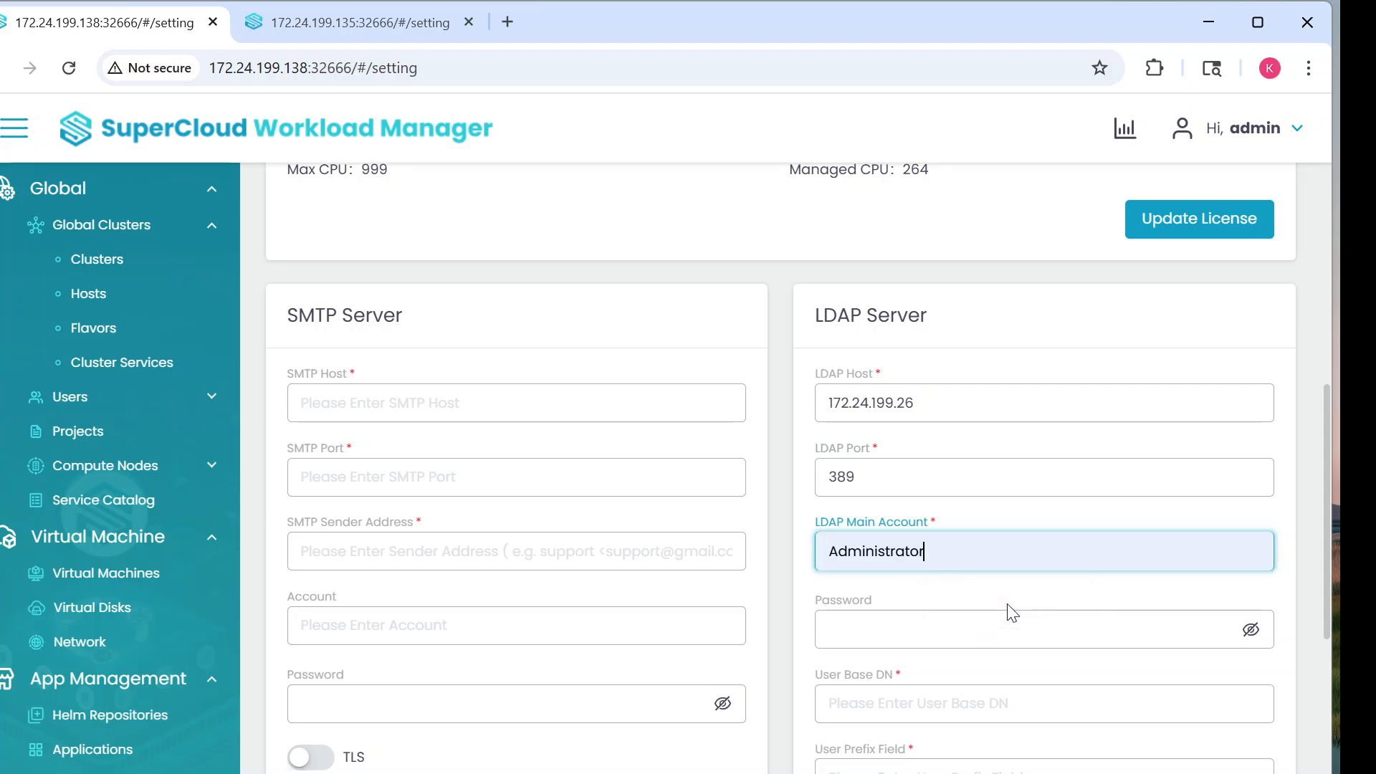
pyautogui.click(850, 624)
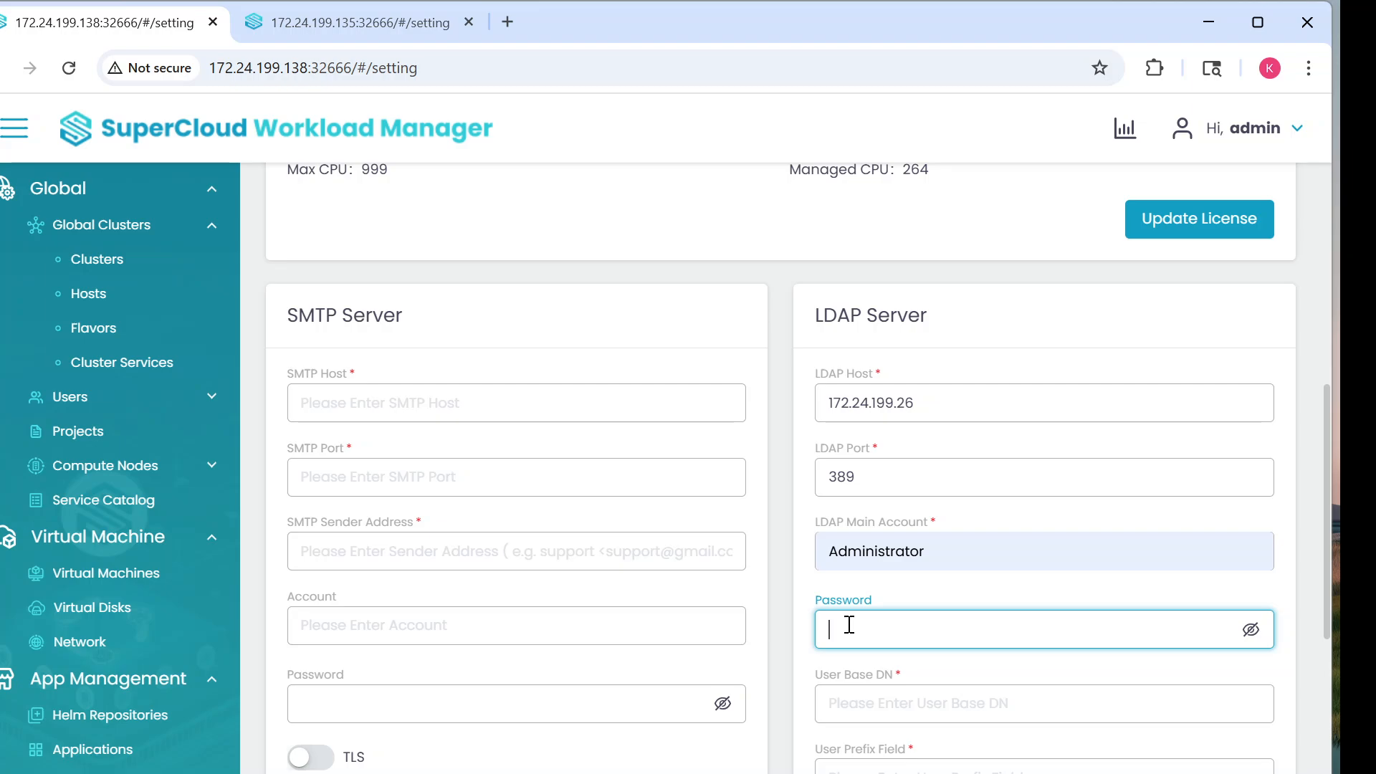
pyautogui.write('••••••••••')
# Step: Copy User Base DN CN=Users,DC=SCC-Demo,DC=org from .135 into the .138 form
pyautogui.click(338, 23)
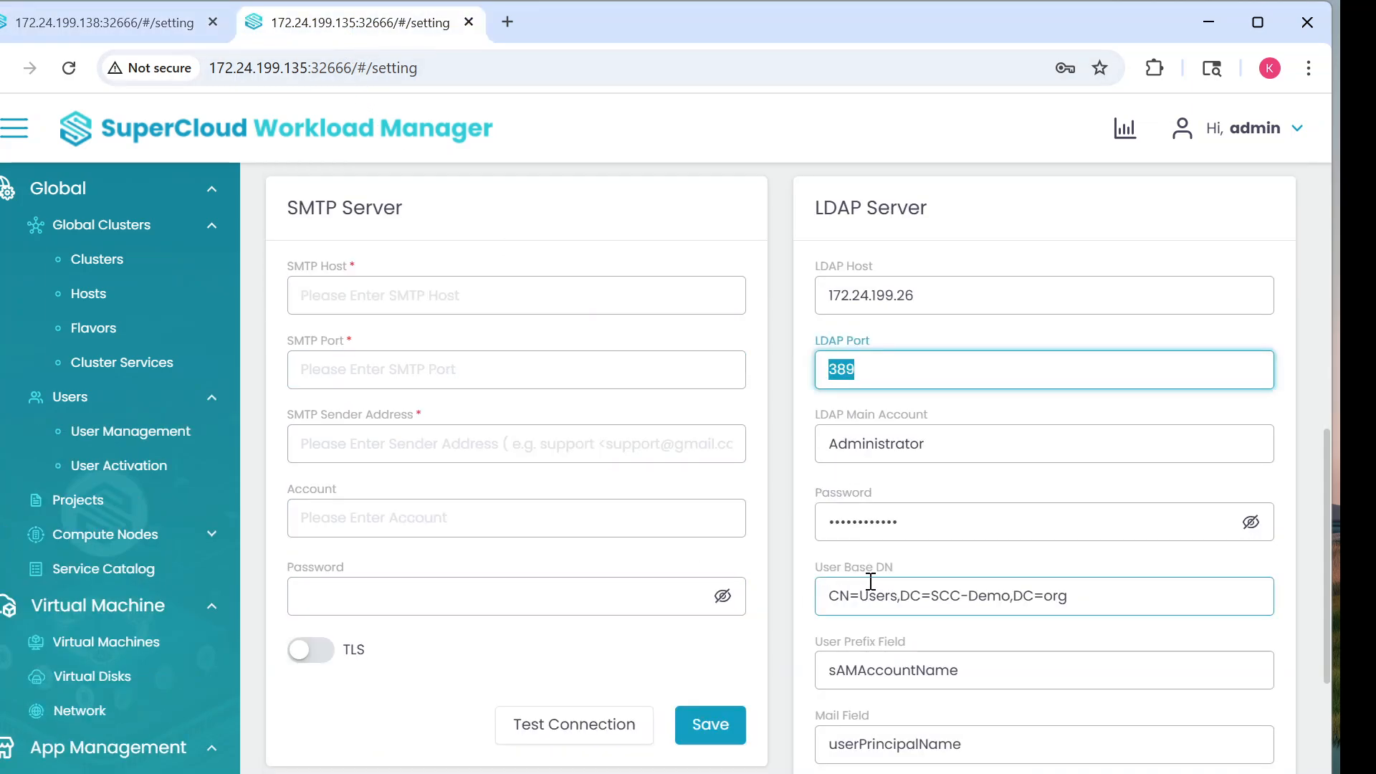
pyautogui.scroll(-1, 860, 584)
pyautogui.moveTo(1077, 490); pyautogui.dragTo(828, 493)
pyautogui.rightClick(848, 493)
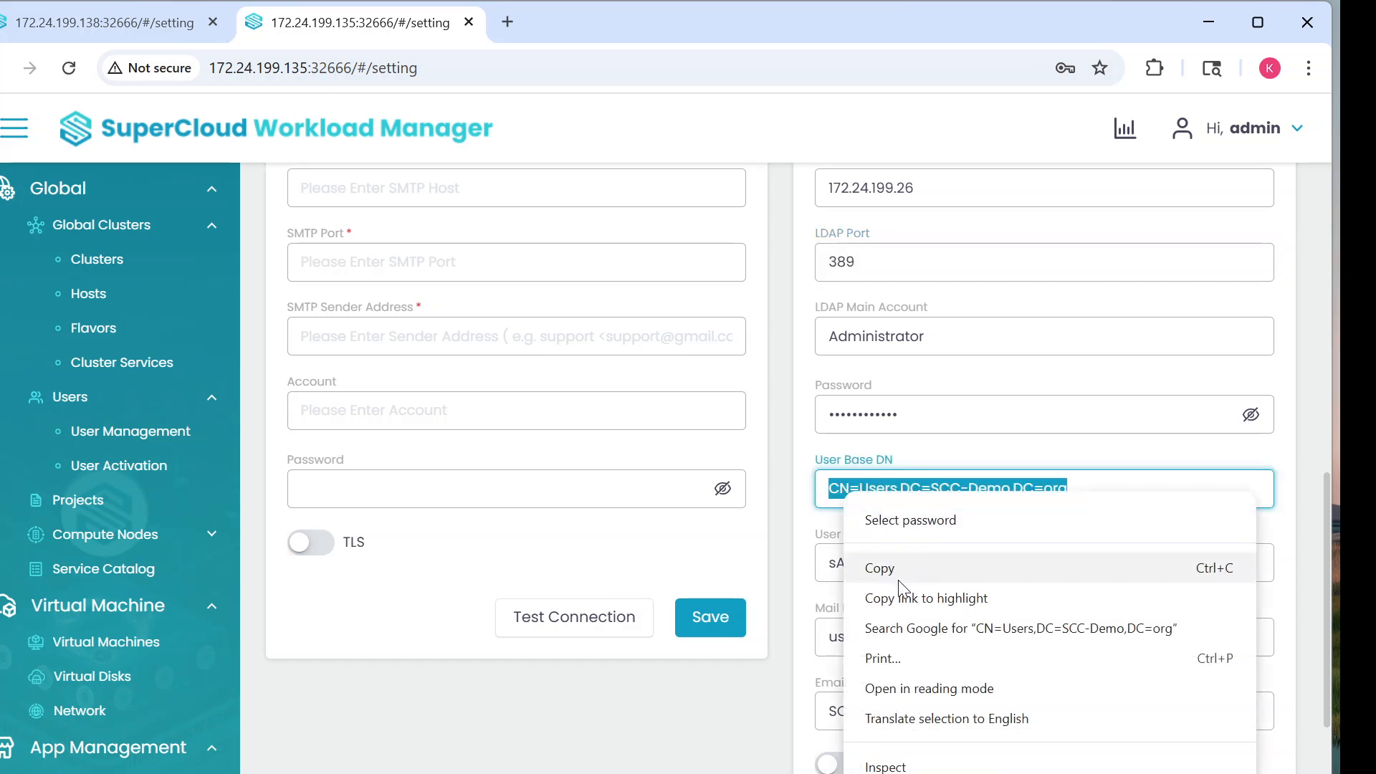
pyautogui.click(880, 566)
pyautogui.click(87, 23)
pyautogui.scroll(-3, 869, 480)
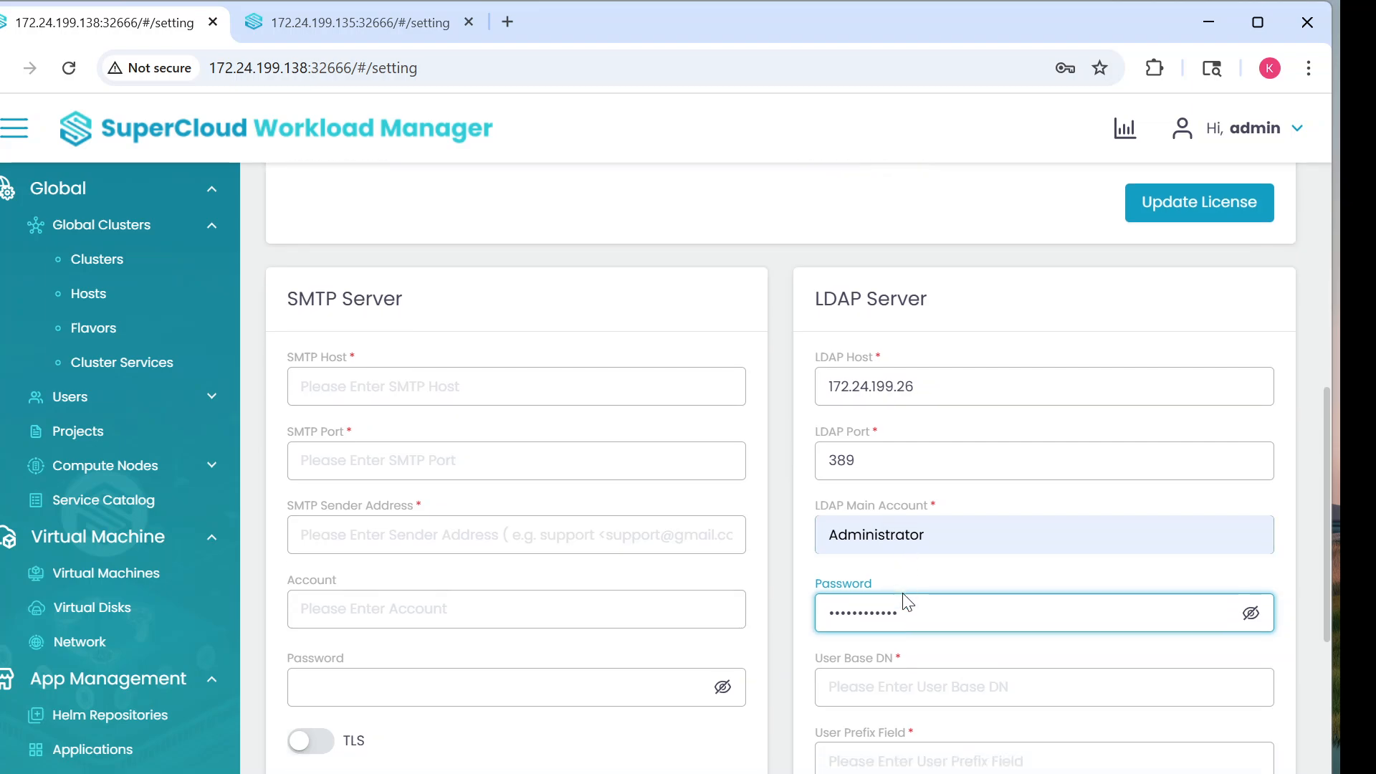
pyautogui.click(863, 482)
pyautogui.rightClick(861, 483)
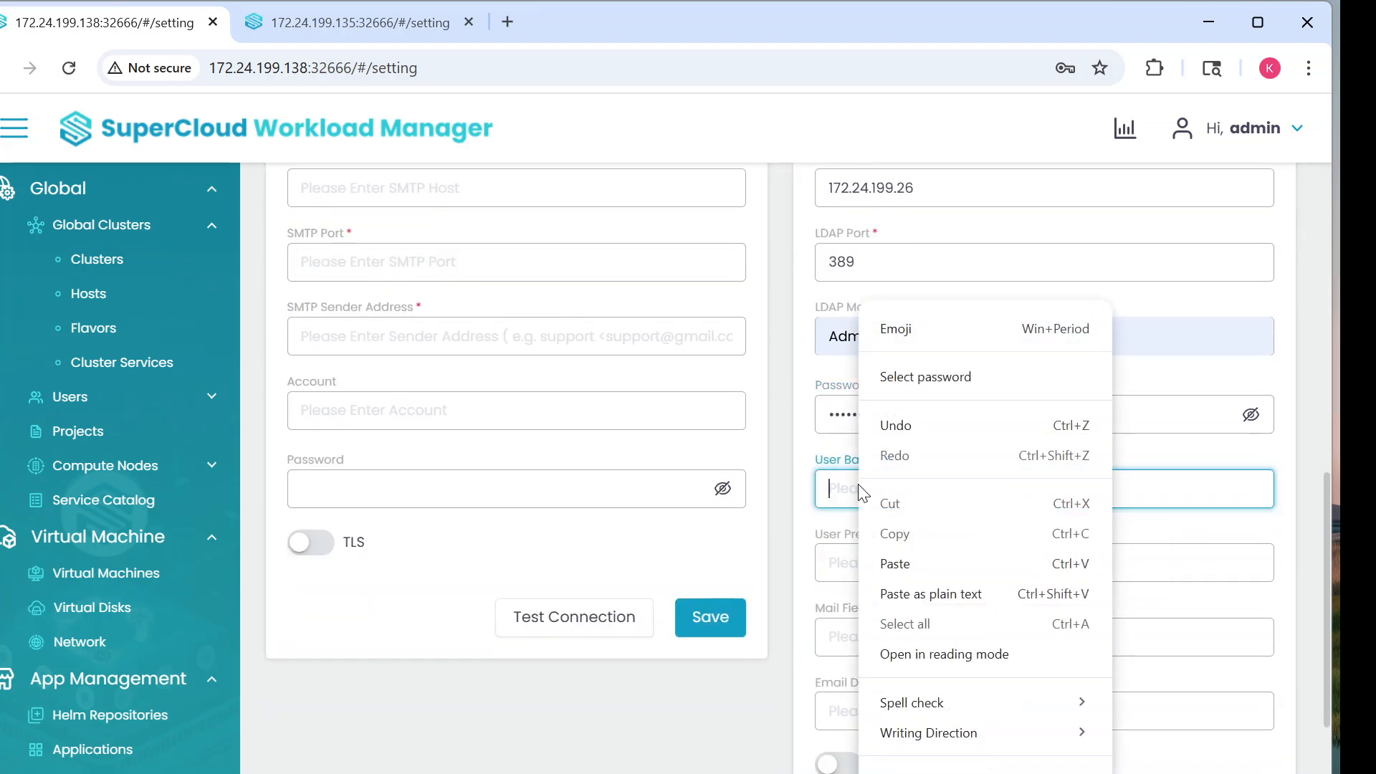
pyautogui.click(913, 566)
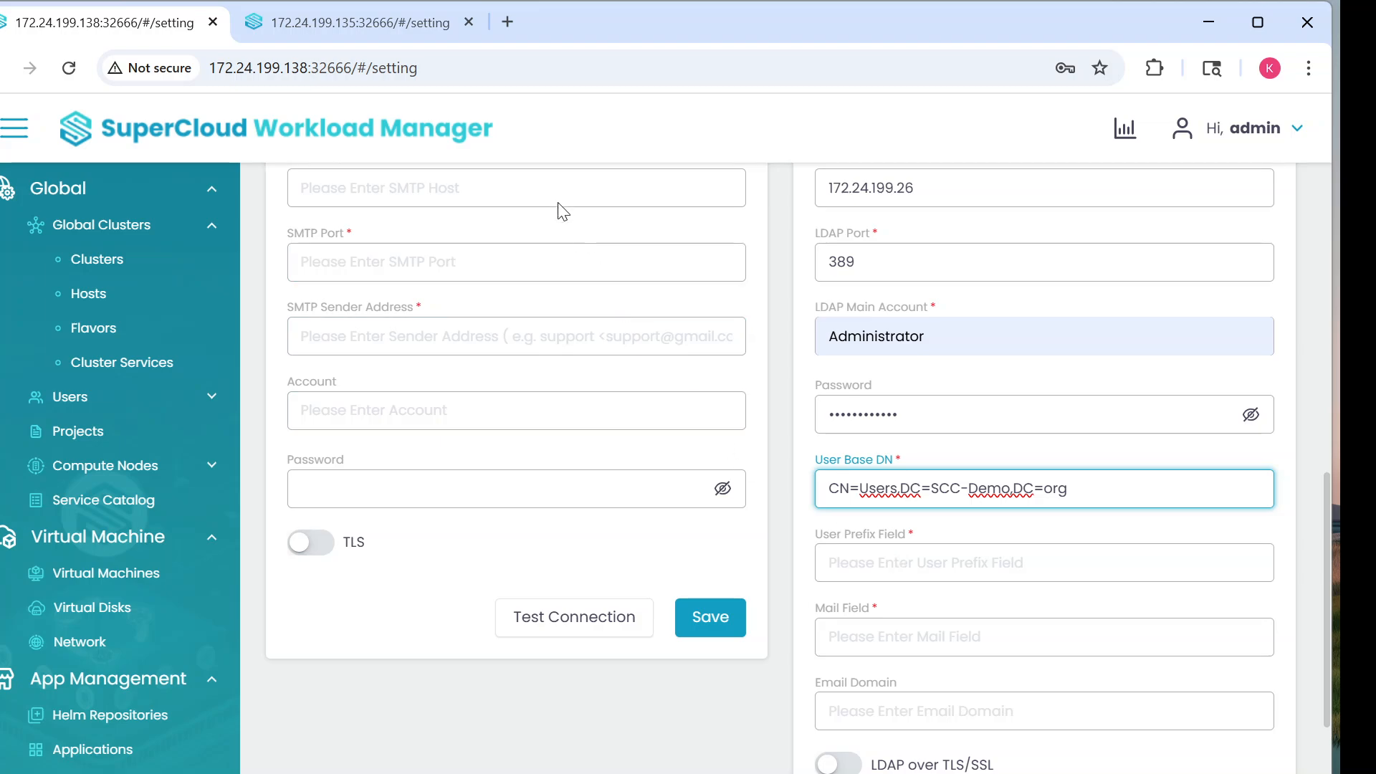
# Step: Copy User Prefix Field sAMAccountName from .135 into the .138 form
pyautogui.click(397, 32)
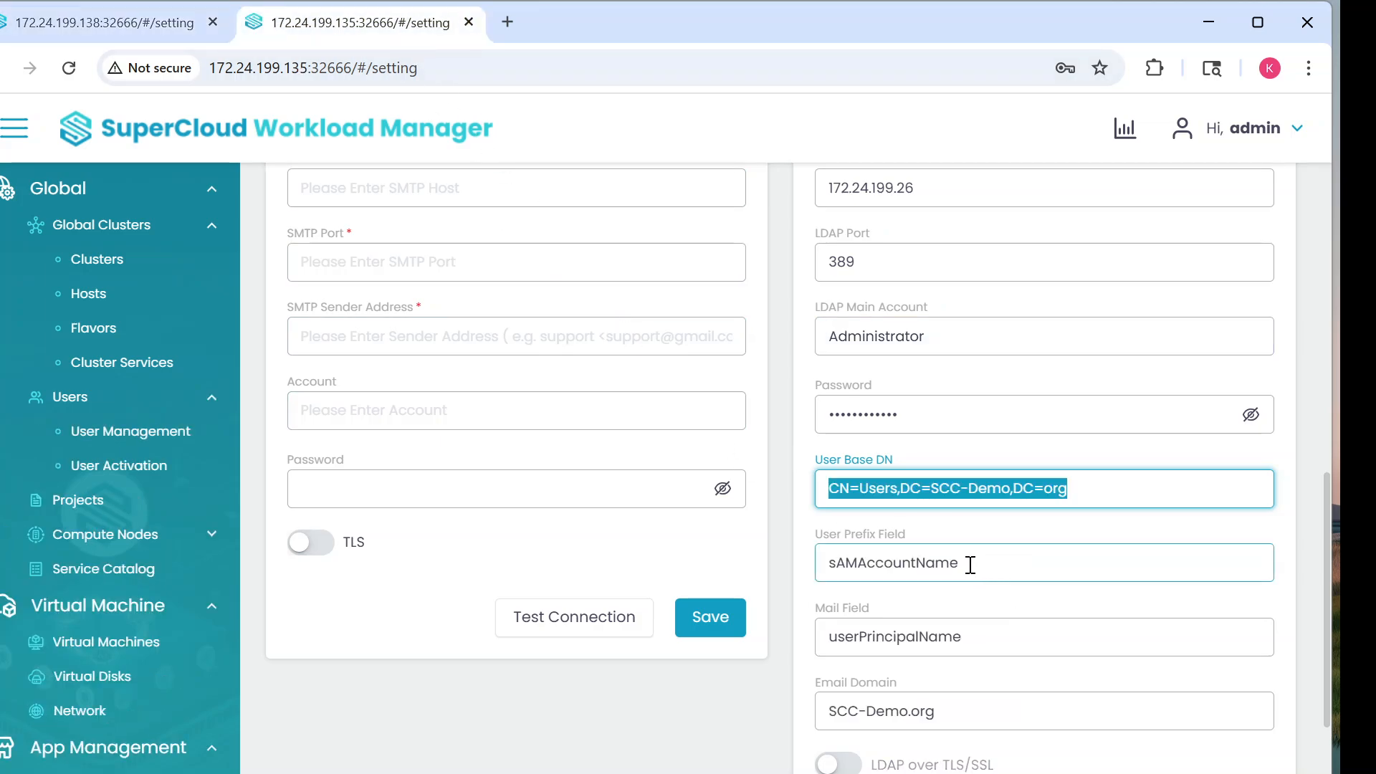
pyautogui.moveTo(970, 566); pyautogui.dragTo(824, 564)
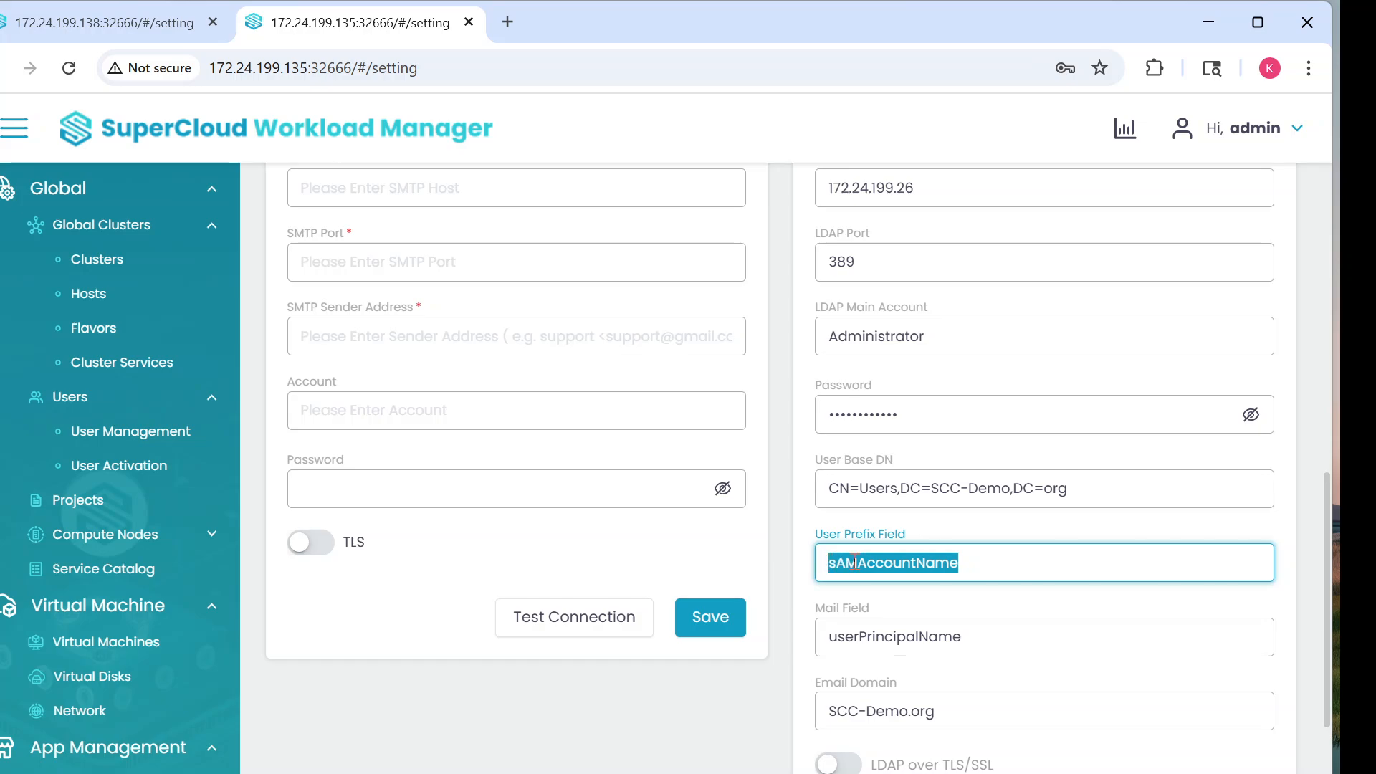
pyautogui.rightClick(867, 564)
pyautogui.click(976, 332)
pyautogui.click(135, 29)
pyautogui.click(864, 563)
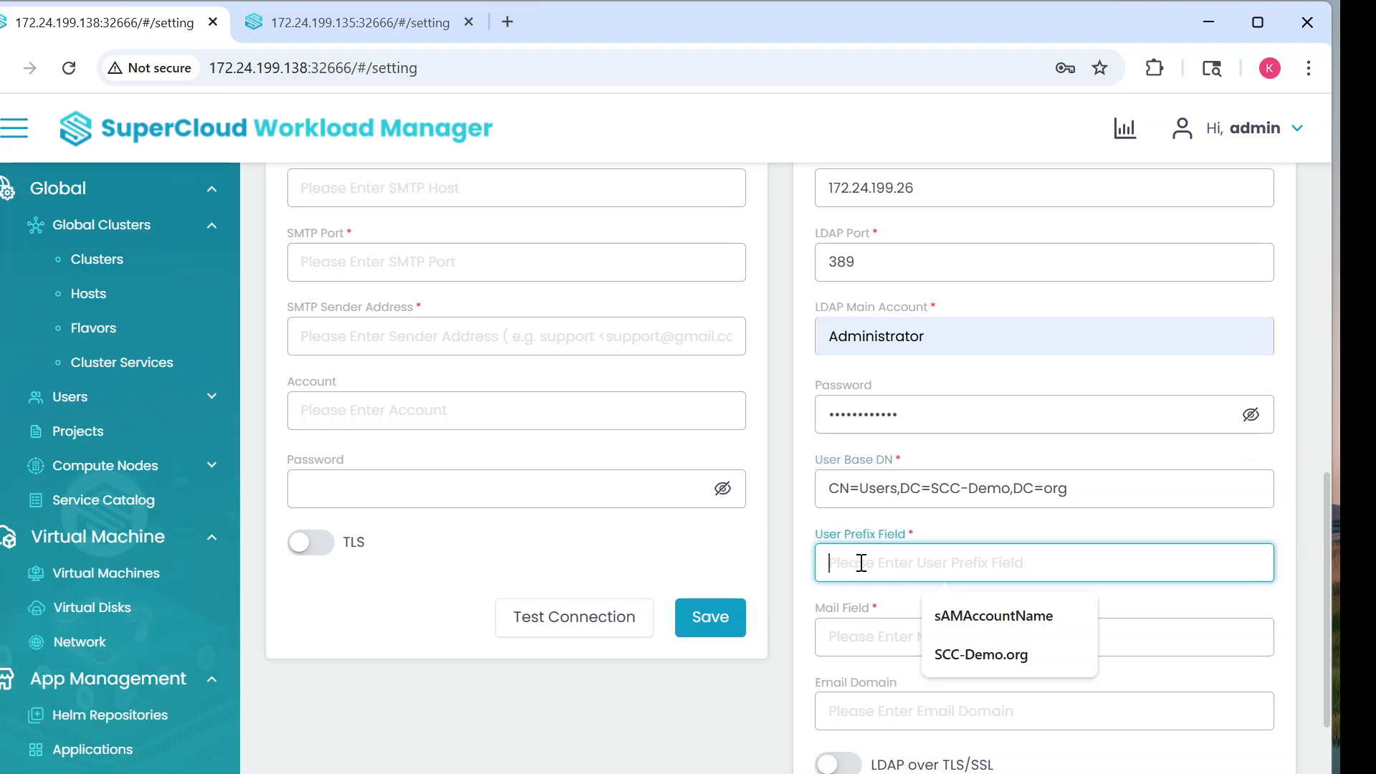
pyautogui.rightClick(864, 562)
pyautogui.click(908, 317)
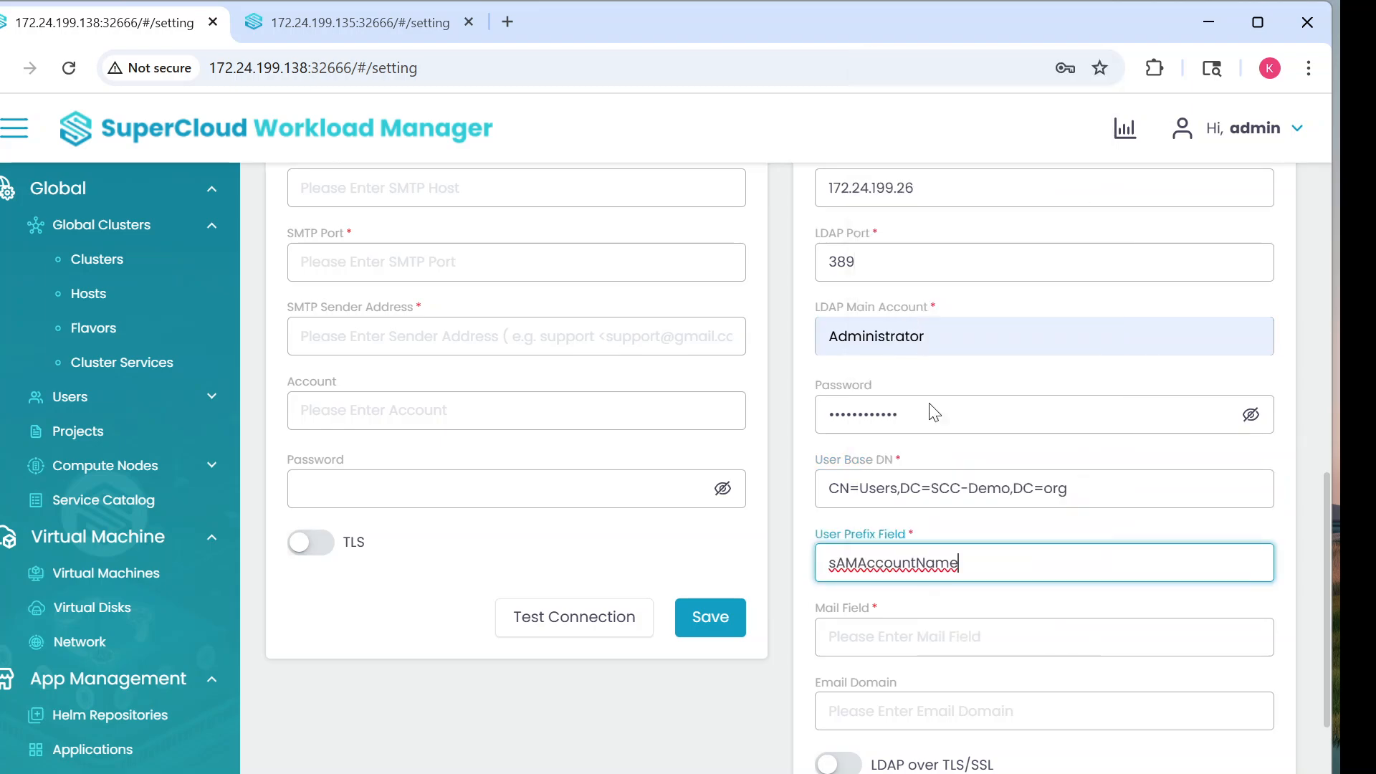
# Step: Copy Mail Field userPrincipalName from .135 into the .138 form
pyautogui.click(886, 636)
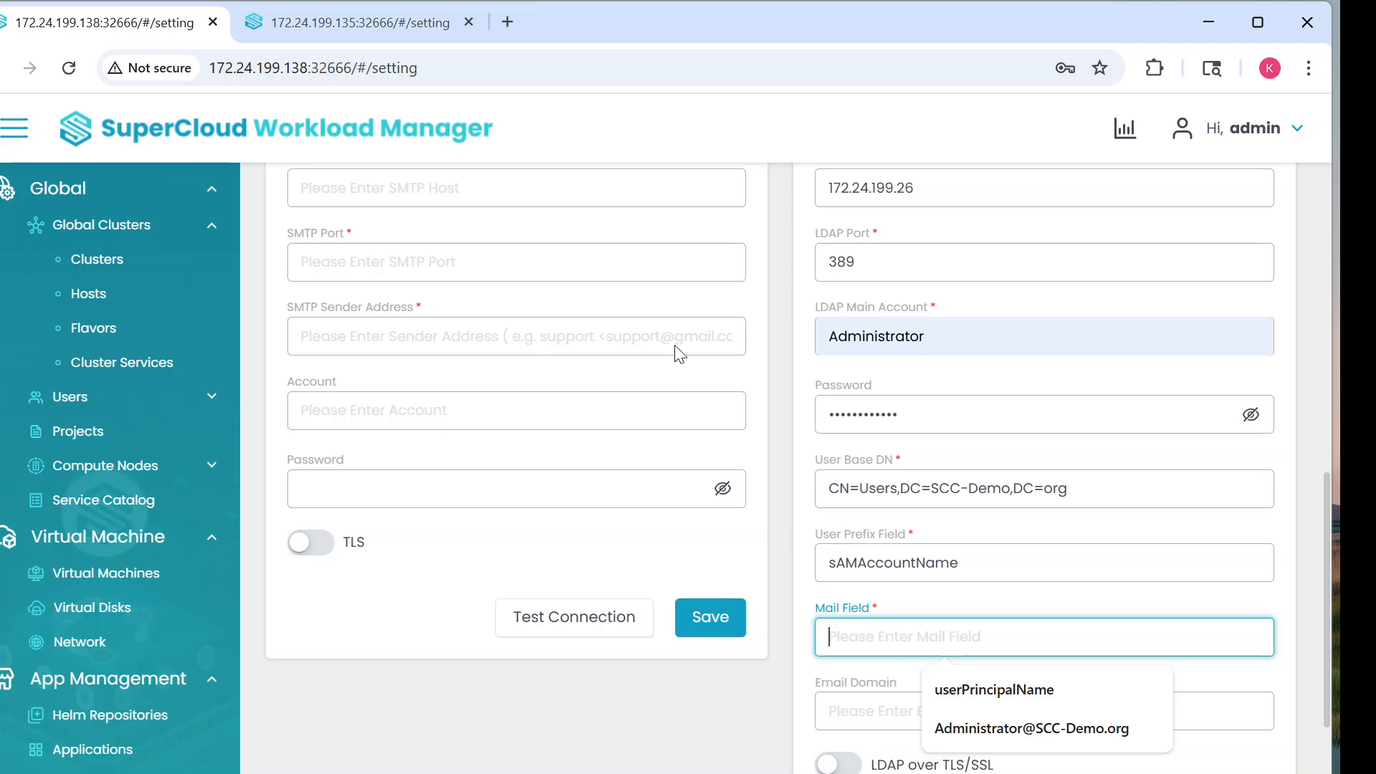
pyautogui.click(387, 22)
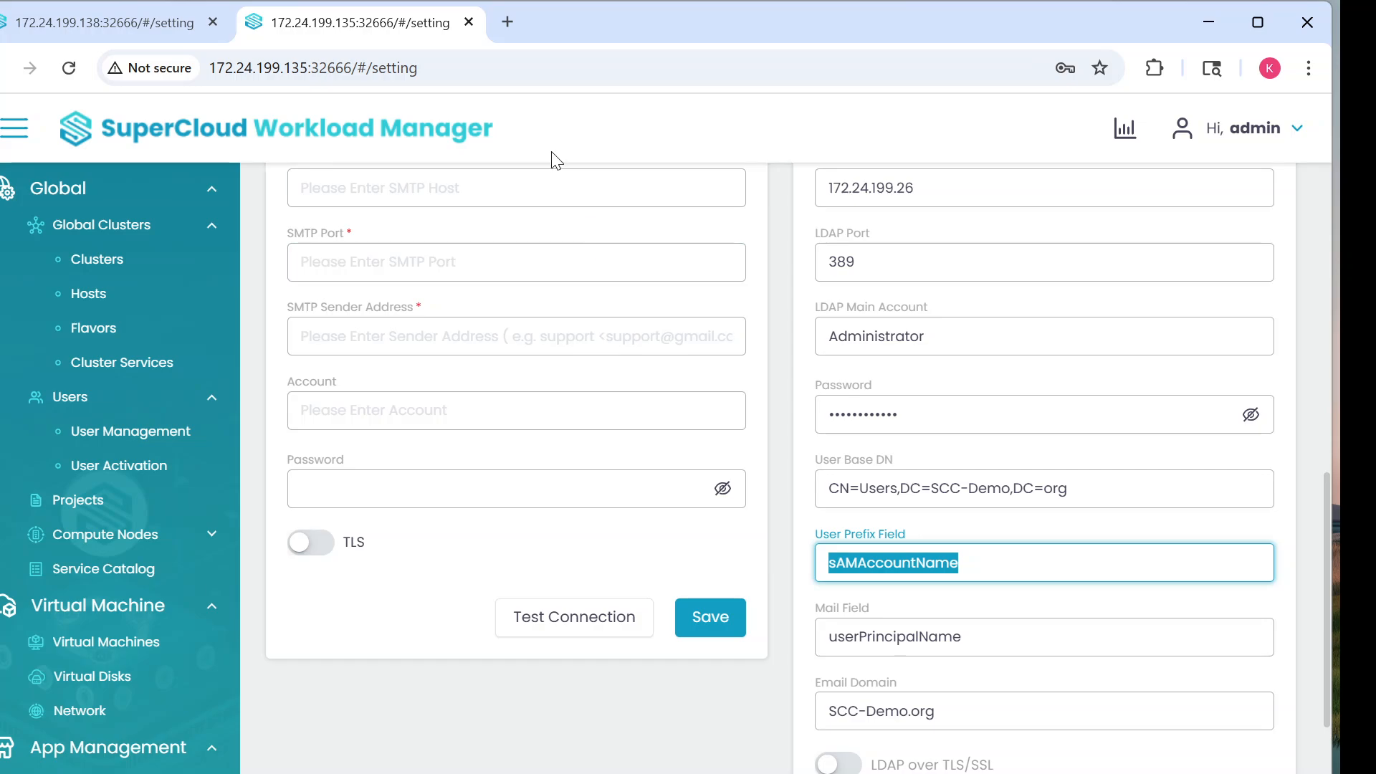
pyautogui.moveTo(967, 637); pyautogui.dragTo(831, 638)
pyautogui.rightClick(844, 637)
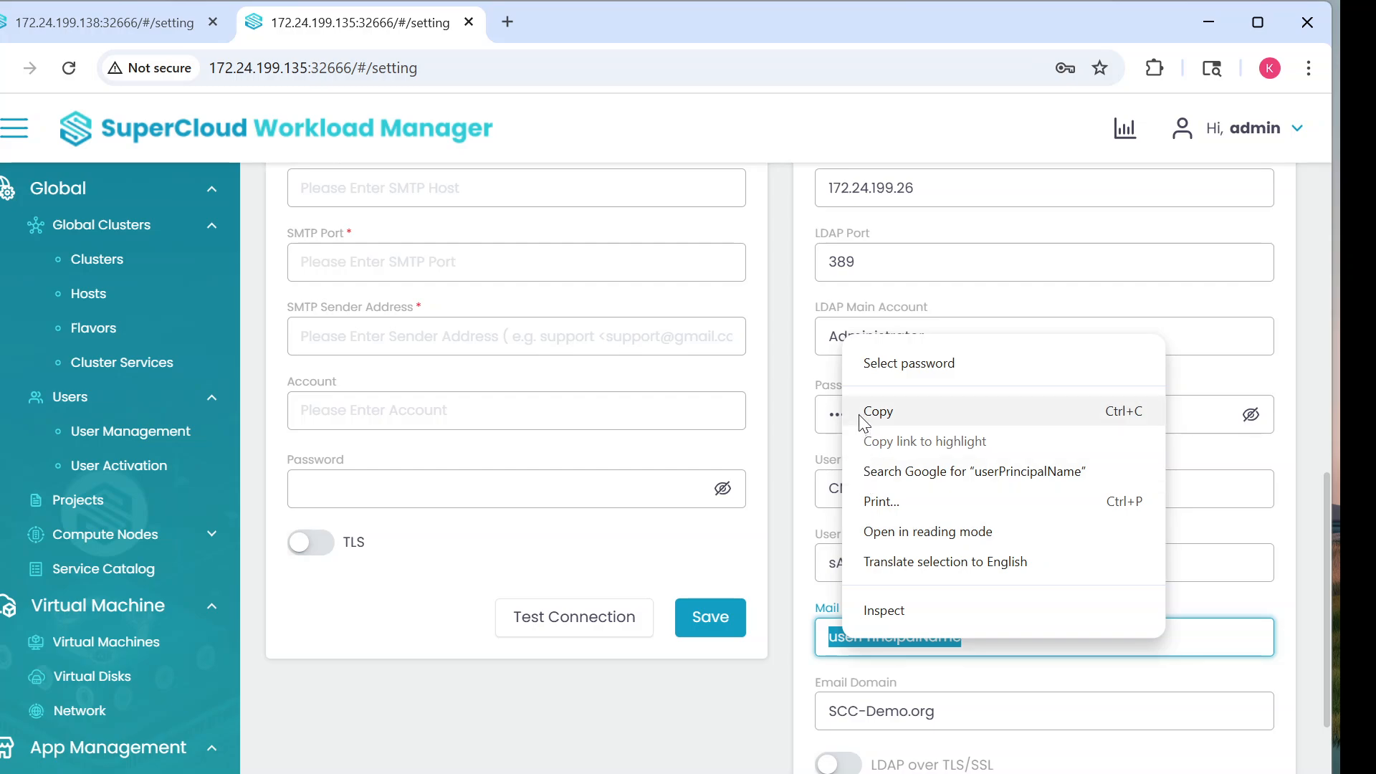
pyautogui.click(880, 408)
pyautogui.click(108, 22)
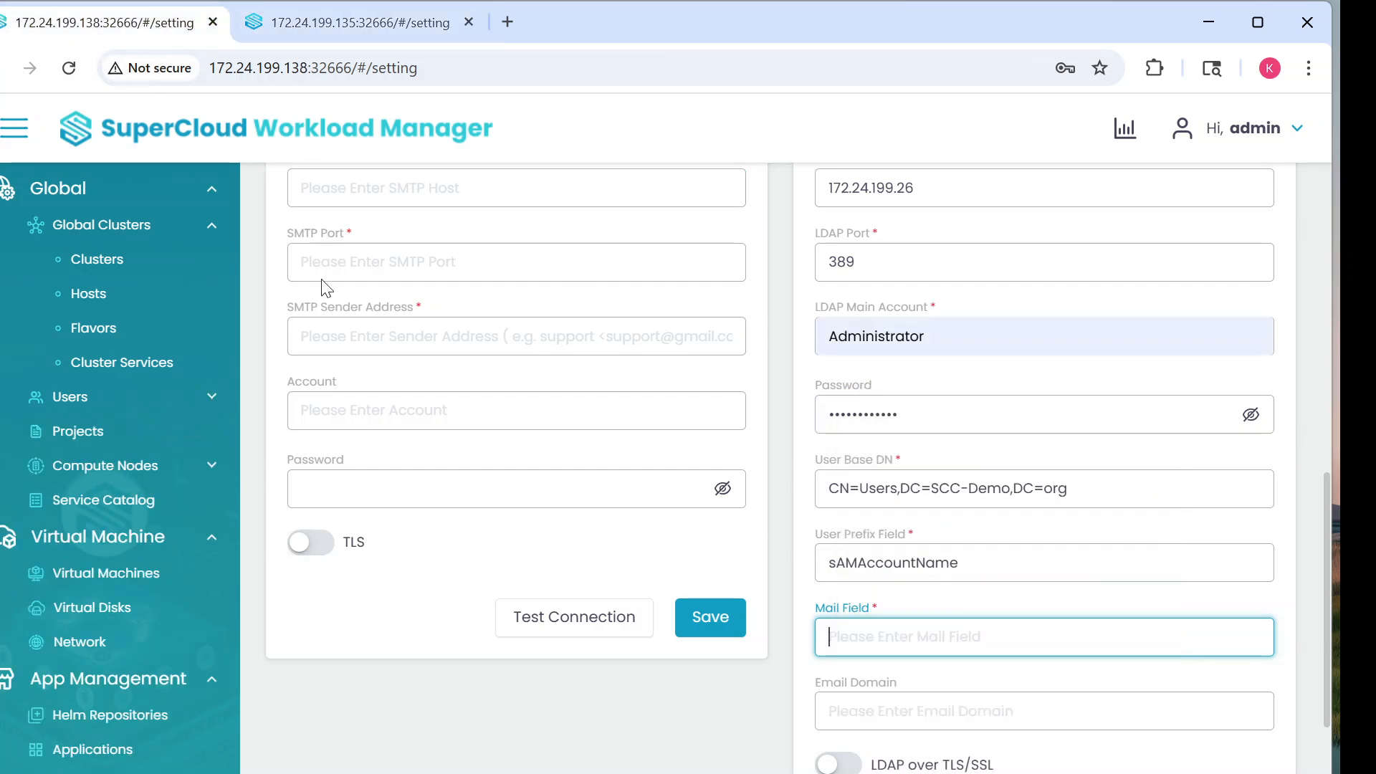
pyautogui.rightClick(835, 635)
pyautogui.click(885, 398)
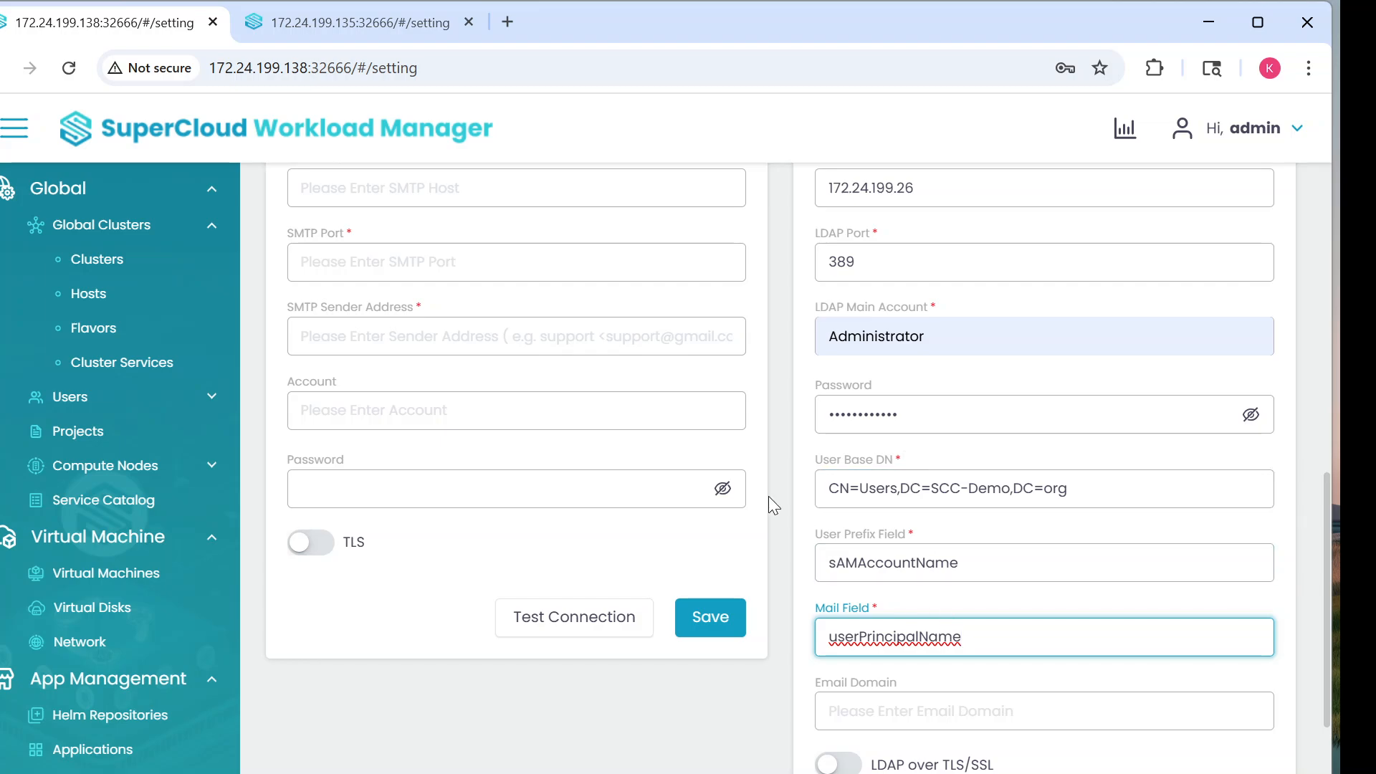
# Step: Copy Email Domain SCC-Demo.org into the .138 form and save the LDAP settings
pyautogui.click(382, 10)
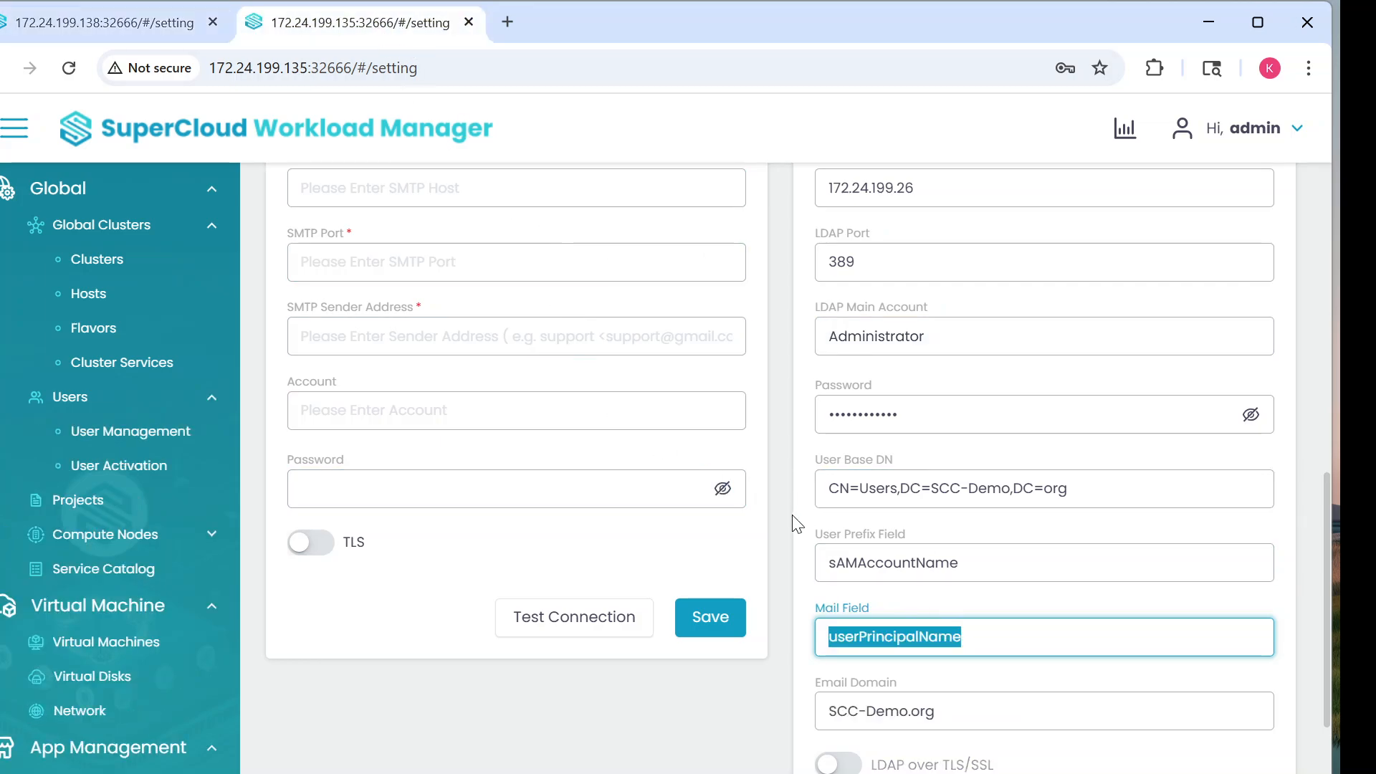
pyautogui.click(938, 712)
pyautogui.moveTo(938, 712); pyautogui.dragTo(827, 711)
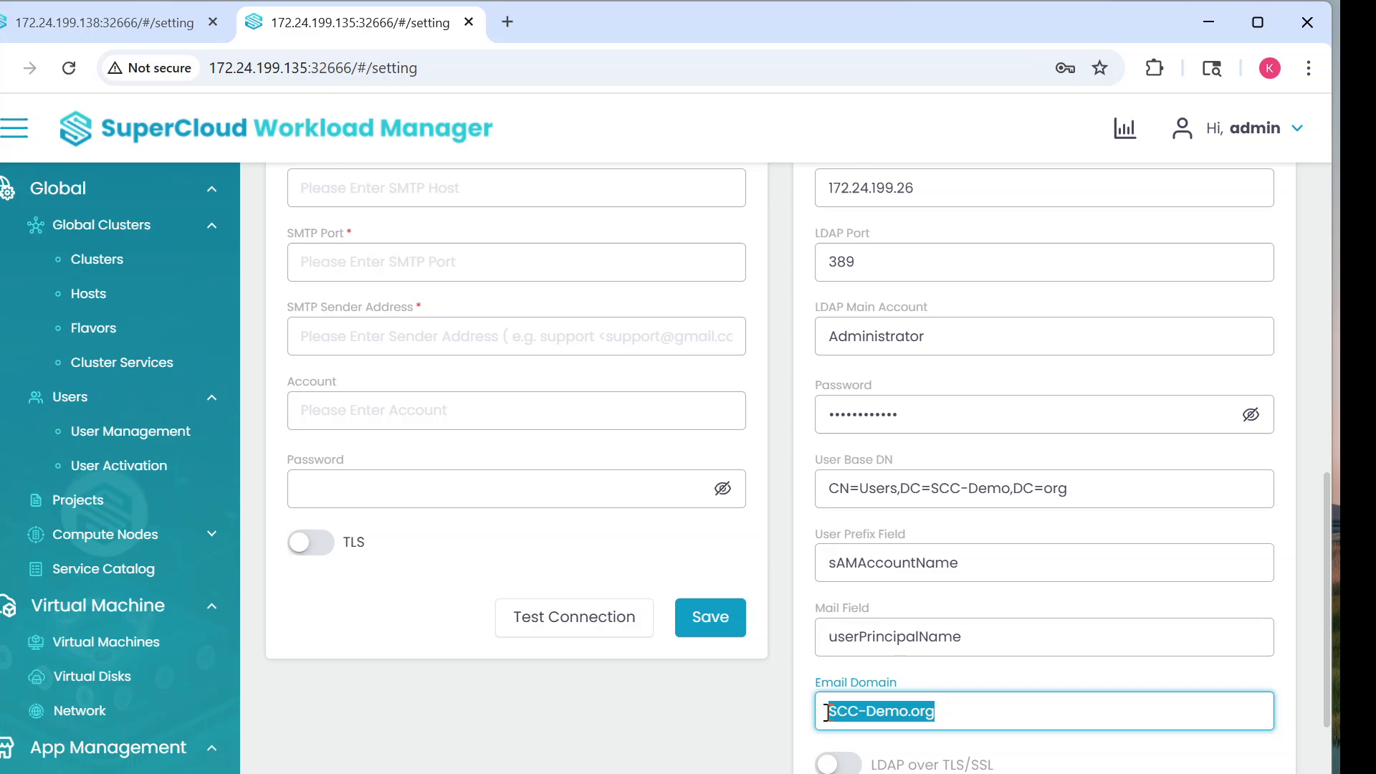
pyautogui.rightClick(864, 712)
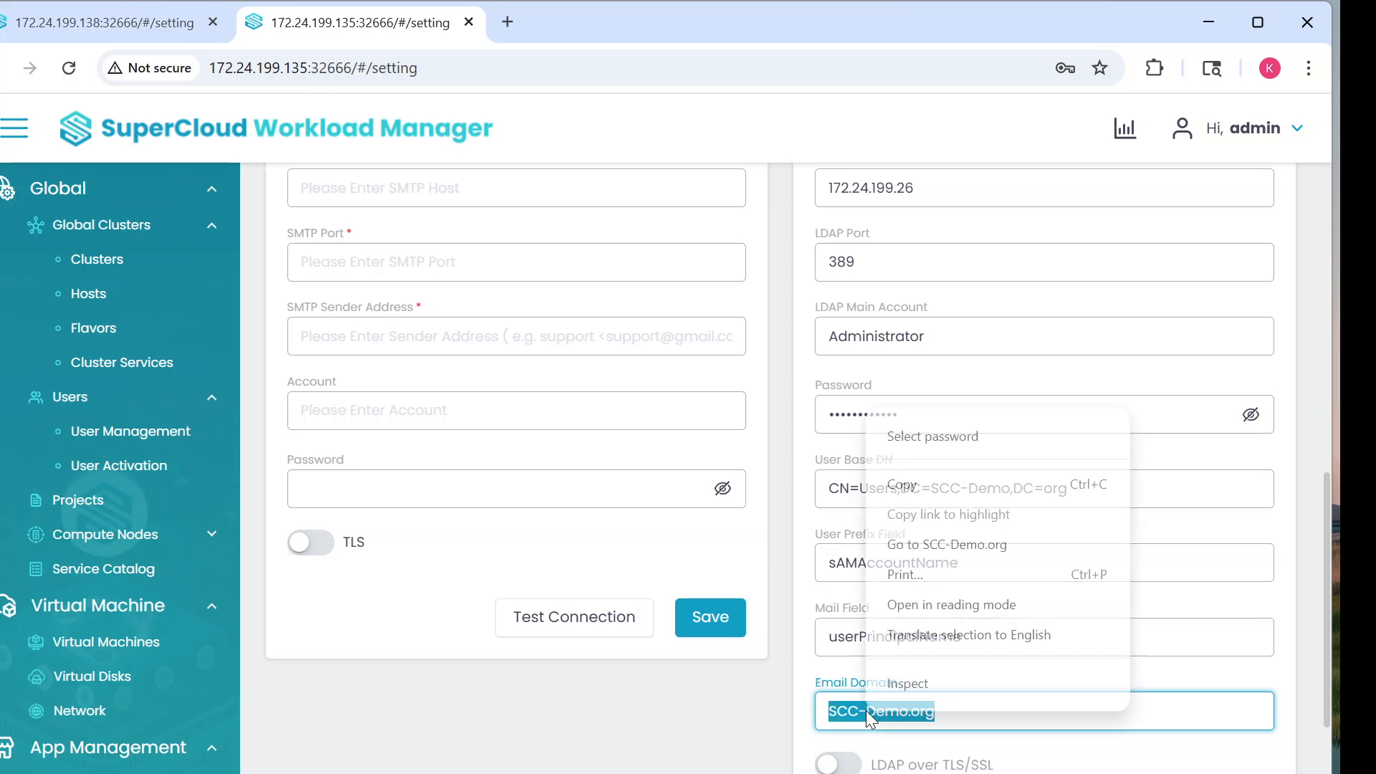
pyautogui.click(903, 485)
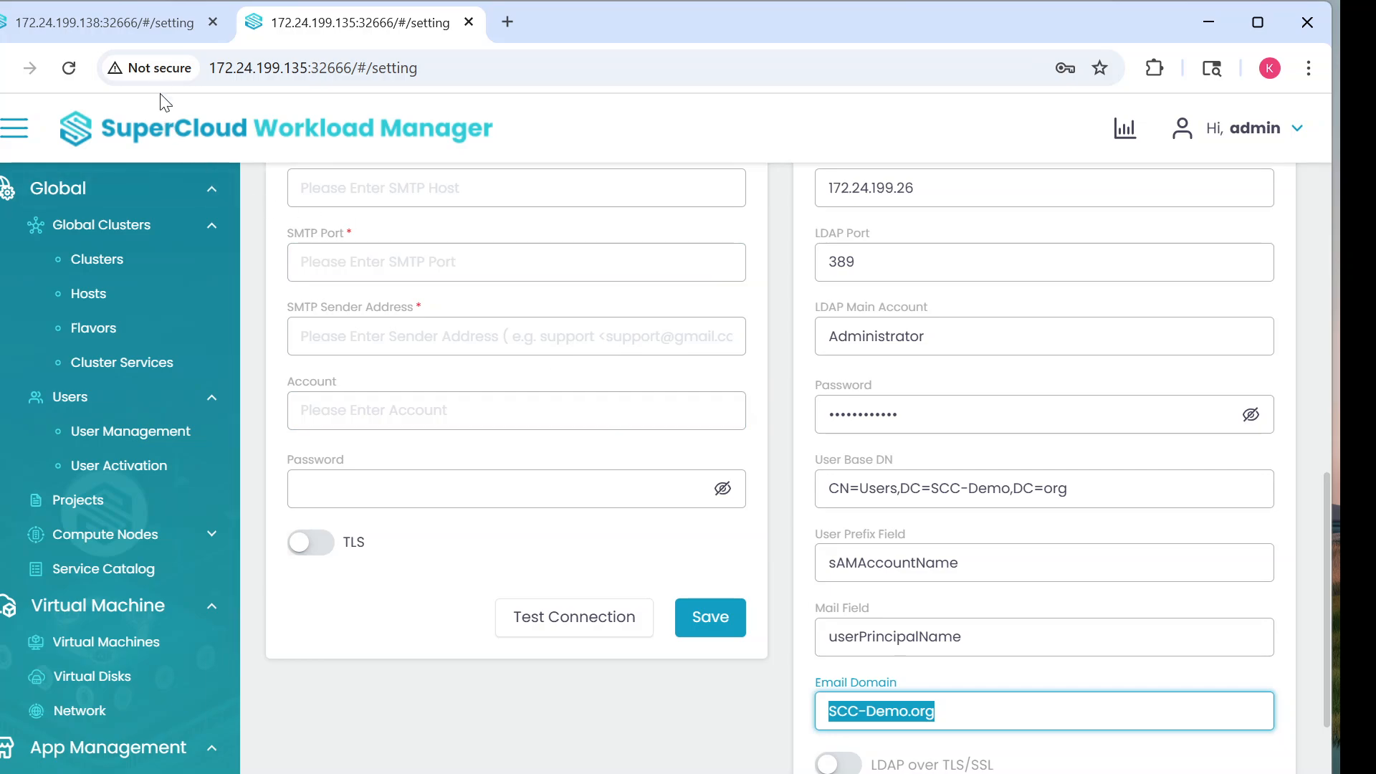
pyautogui.click(115, 22)
pyautogui.rightClick(821, 700)
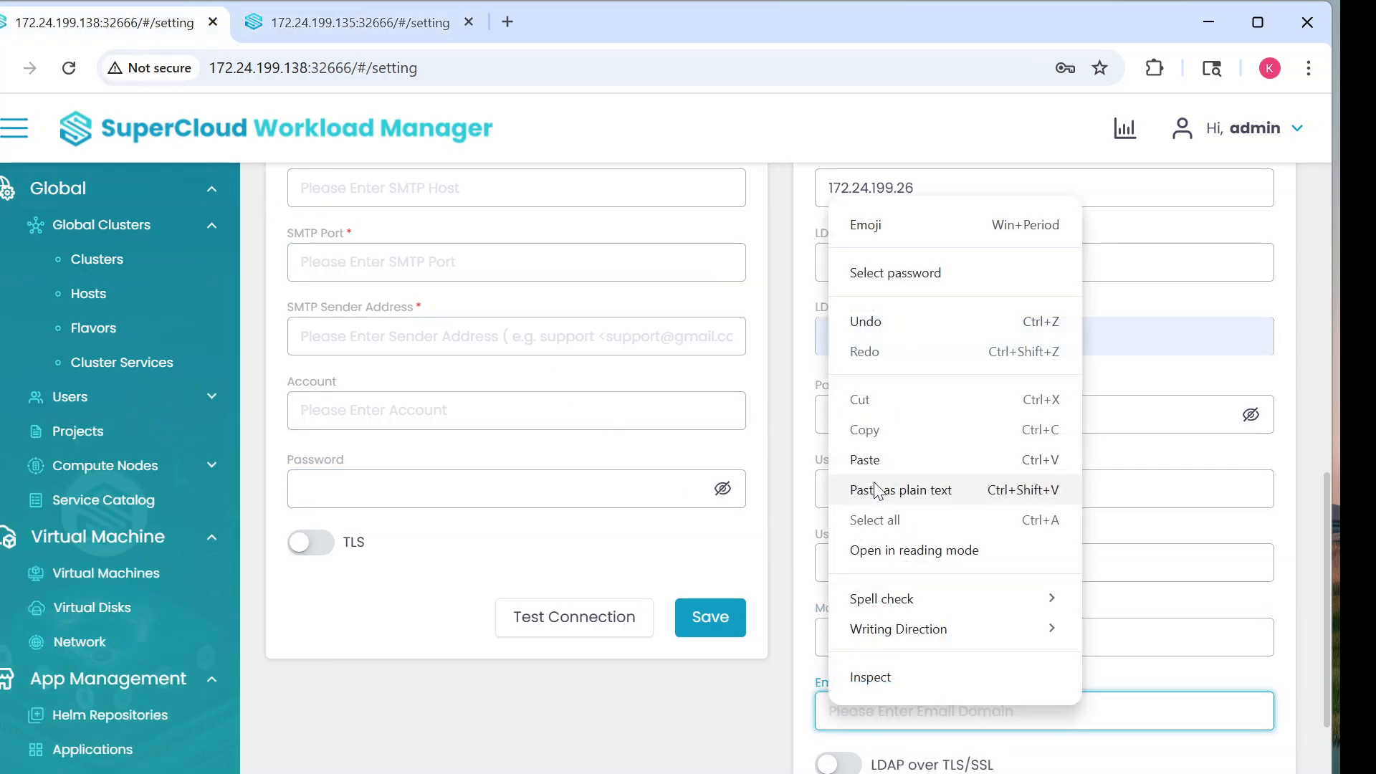
pyautogui.click(876, 447)
pyautogui.scroll(-3, 1010, 574)
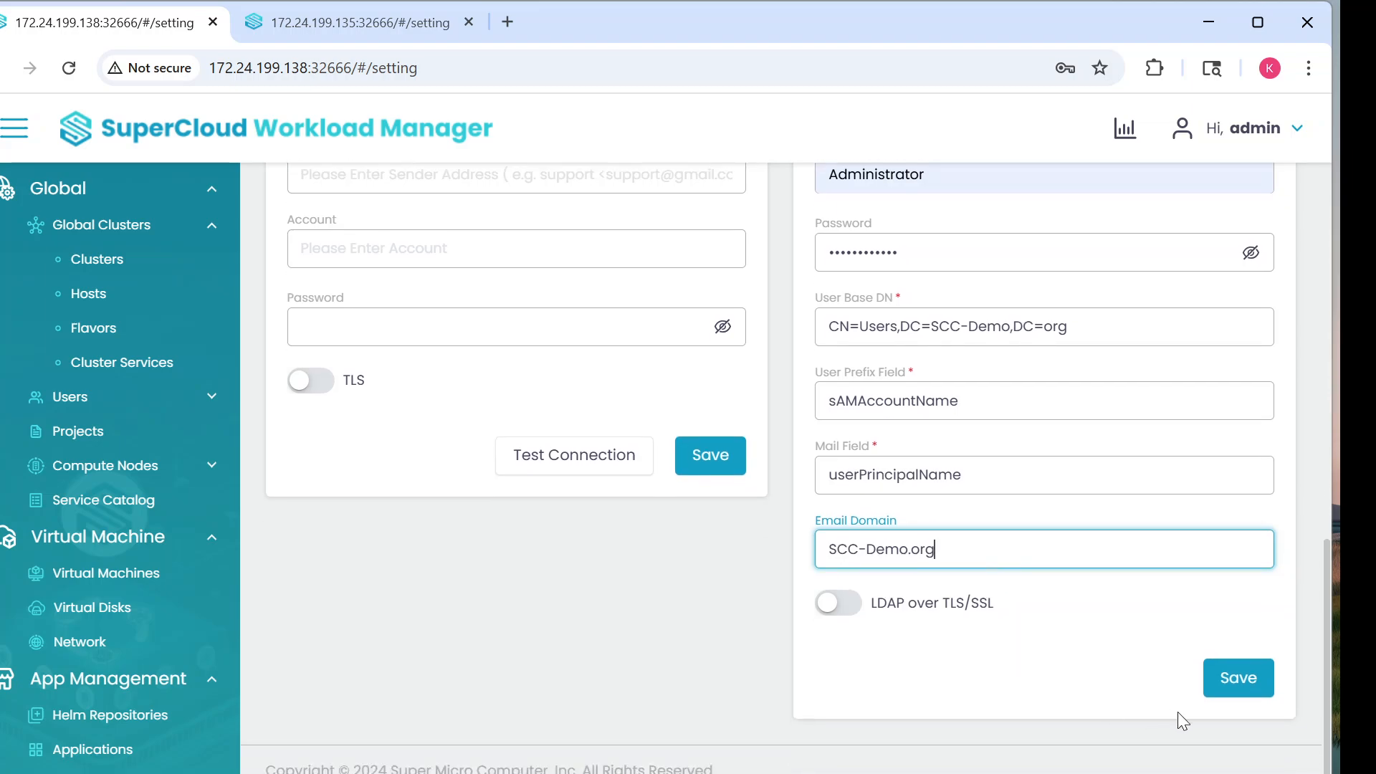
pyautogui.click(1240, 691)
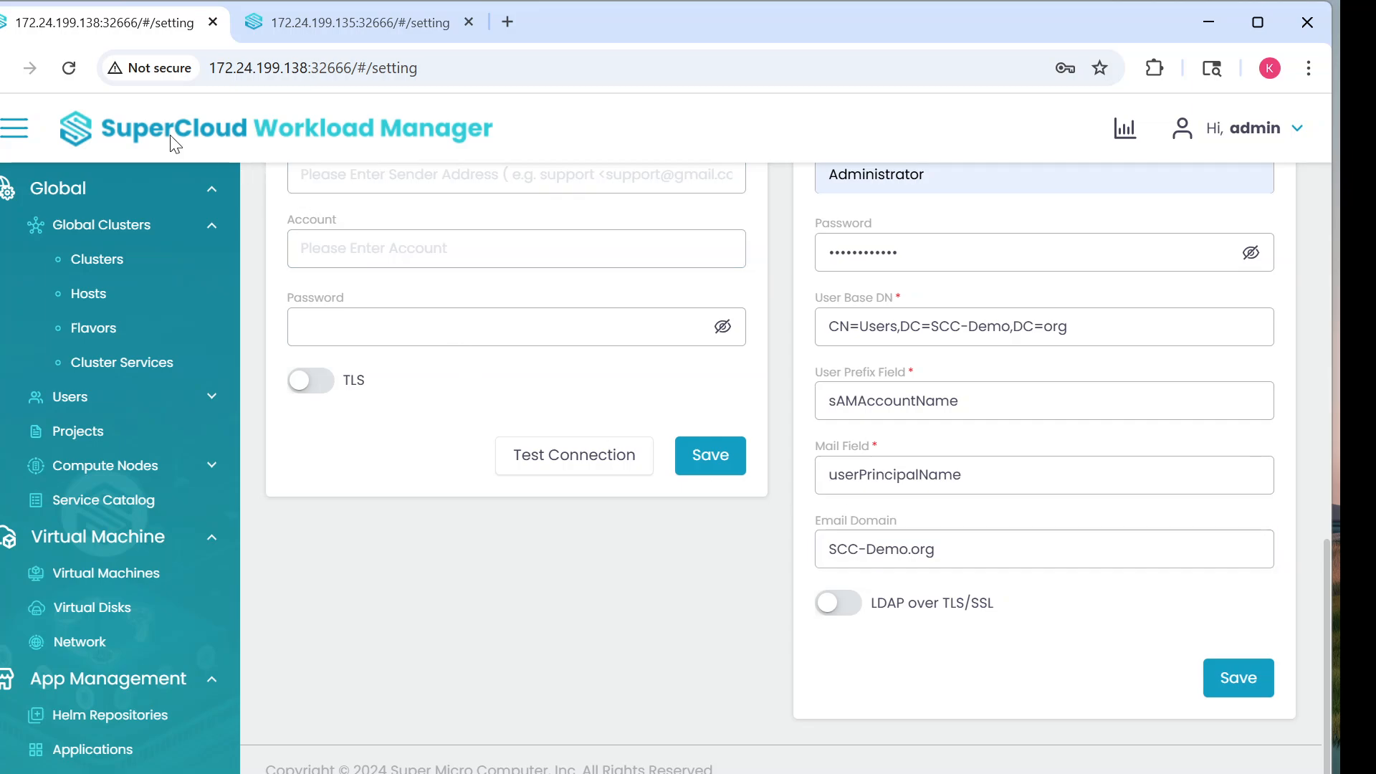
# Step: Reload the .138 settings page and check the saved Email Domain and User Base DN values
pyautogui.click(70, 70)
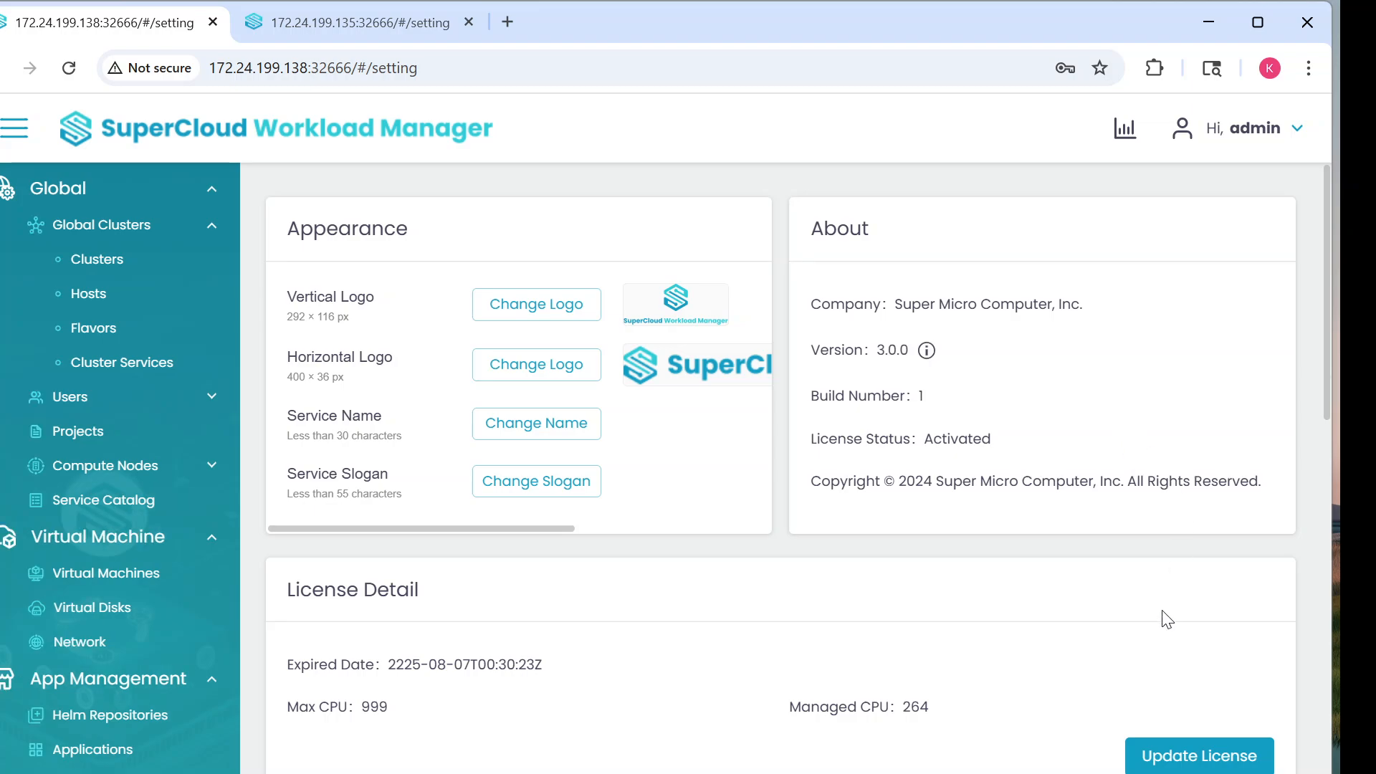
pyautogui.scroll(-10, 1154, 615)
pyautogui.scroll(-4, 1154, 615)
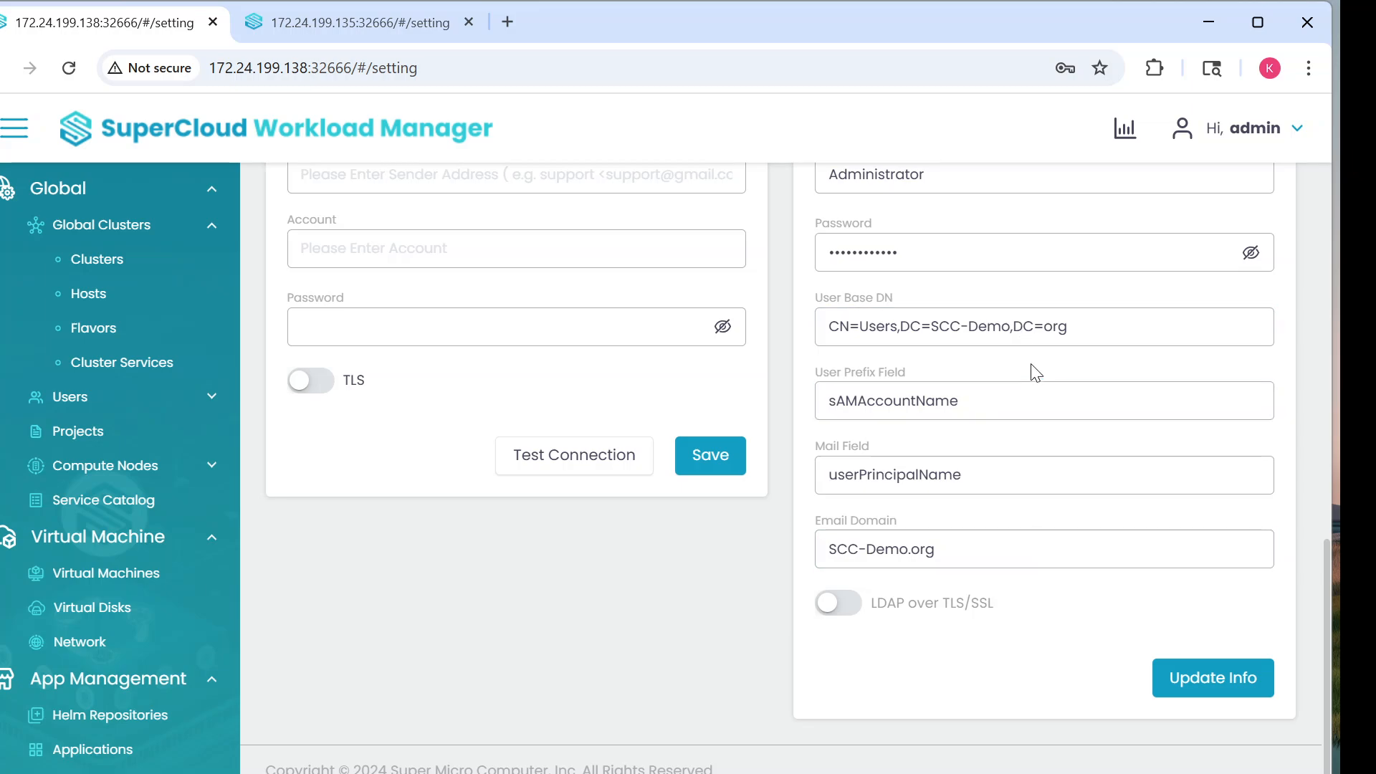
pyautogui.click(1074, 531)
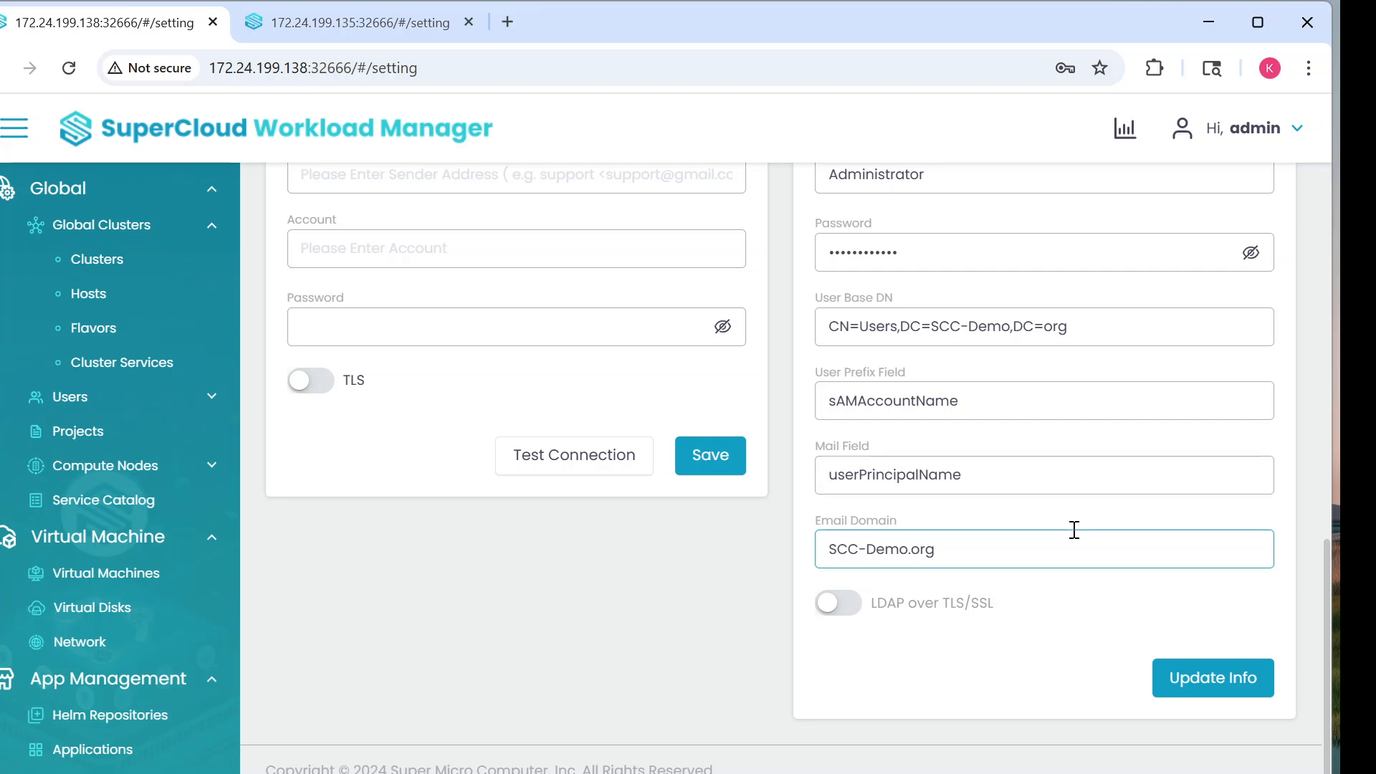
pyautogui.scroll(3, 1074, 530)
pyautogui.click(1070, 532)
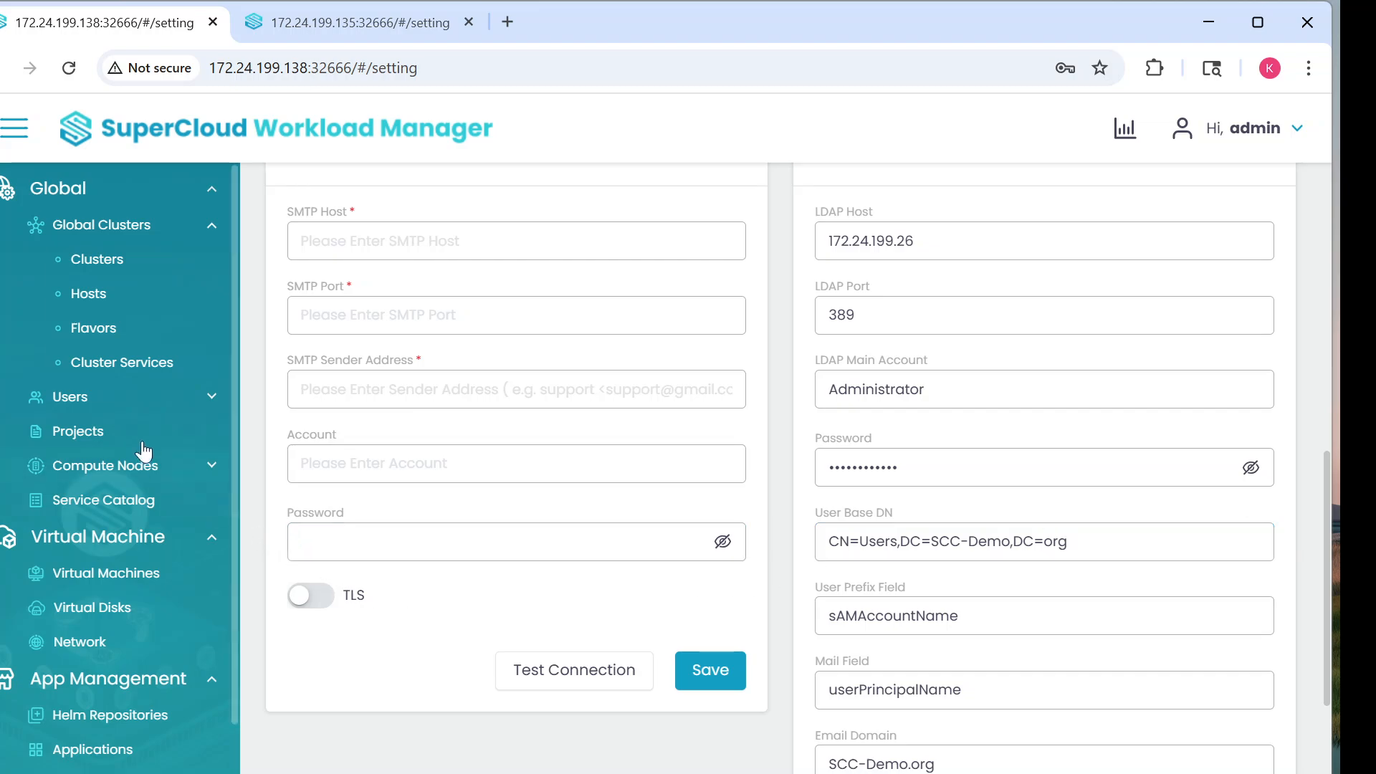
# Step: Expand Users, view User Activation, then open User Management's More Action menu
pyautogui.click(89, 401)
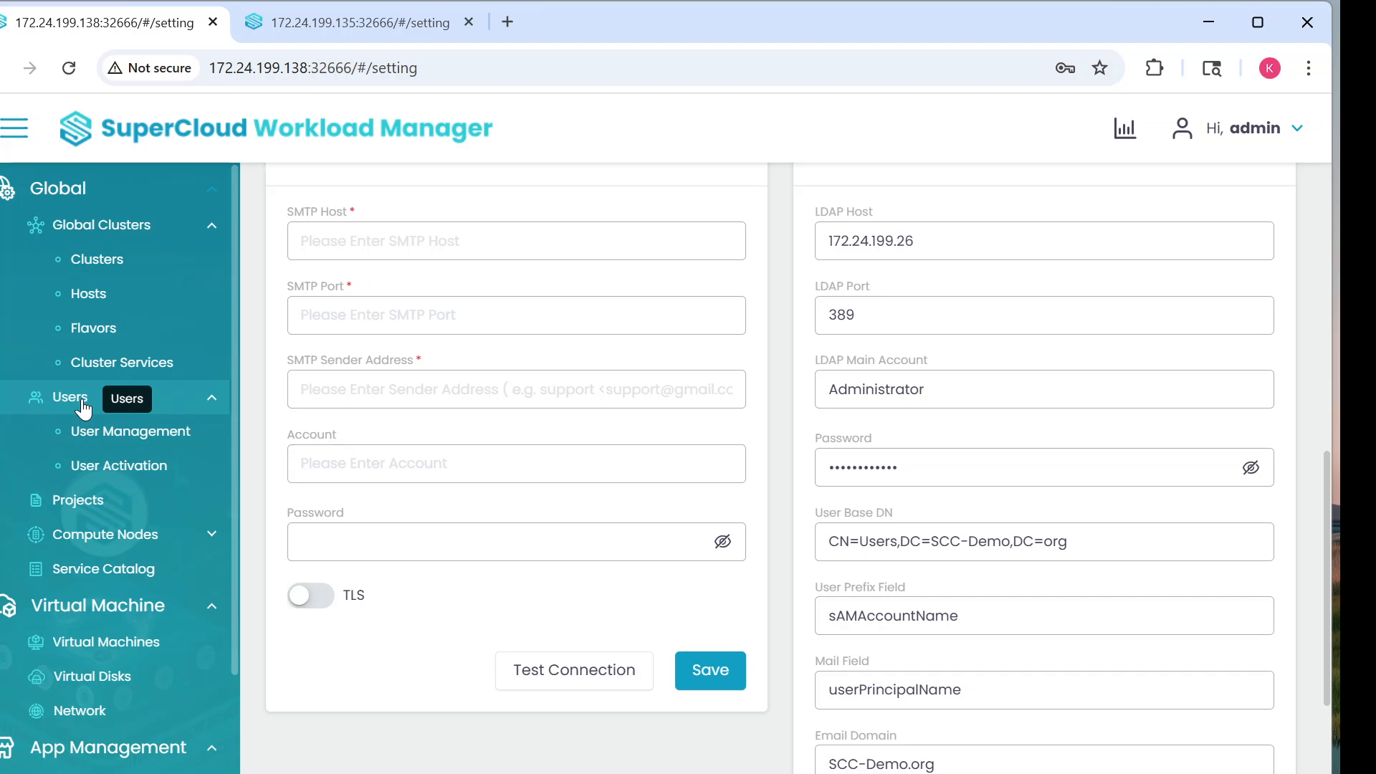
pyautogui.click(127, 471)
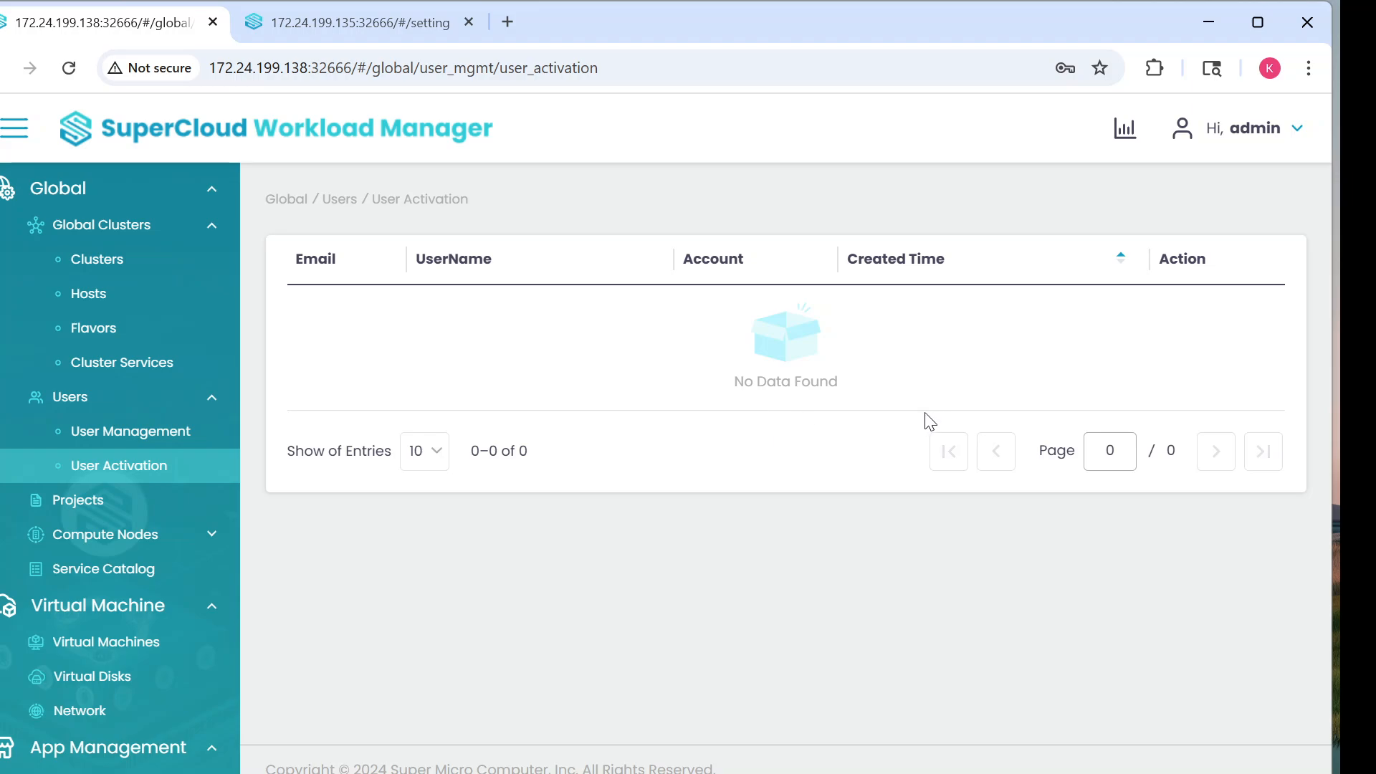
pyautogui.click(104, 434)
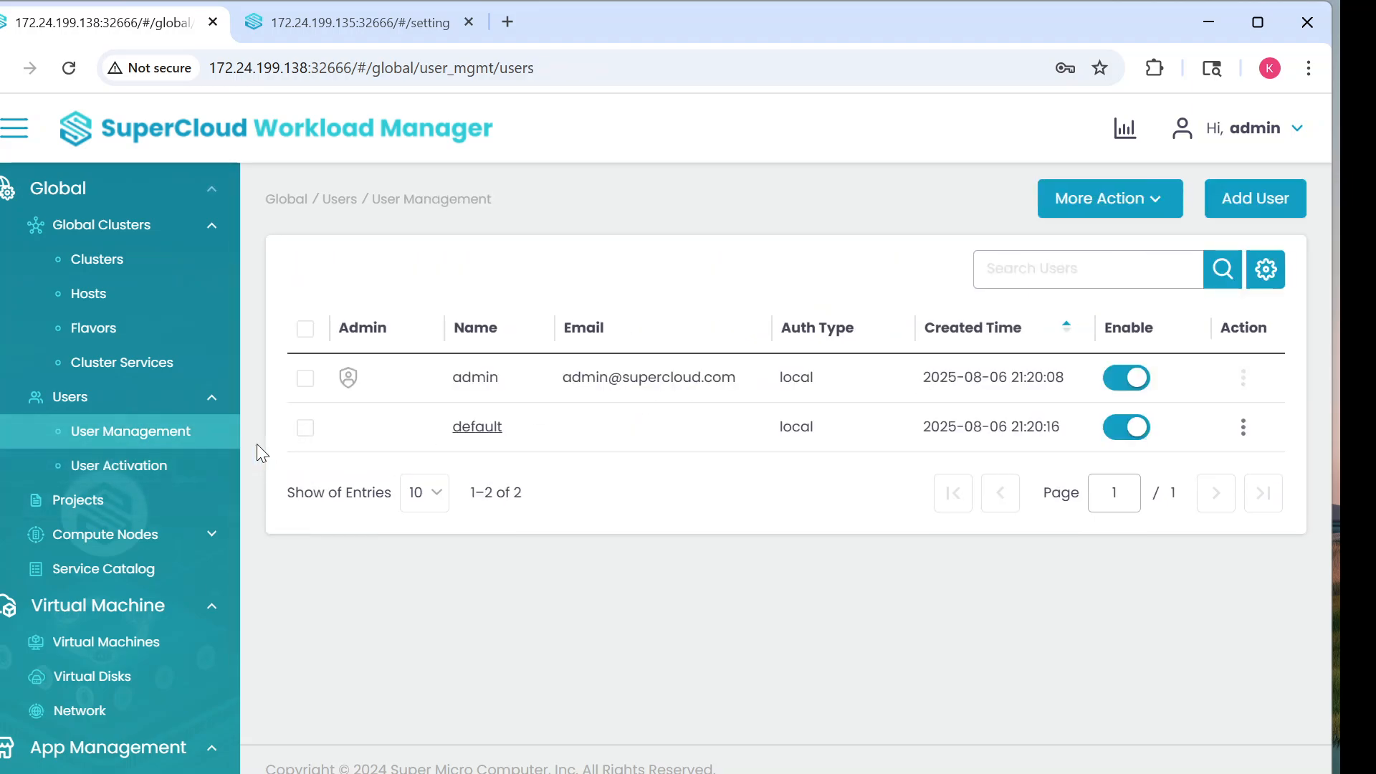
pyautogui.click(1154, 192)
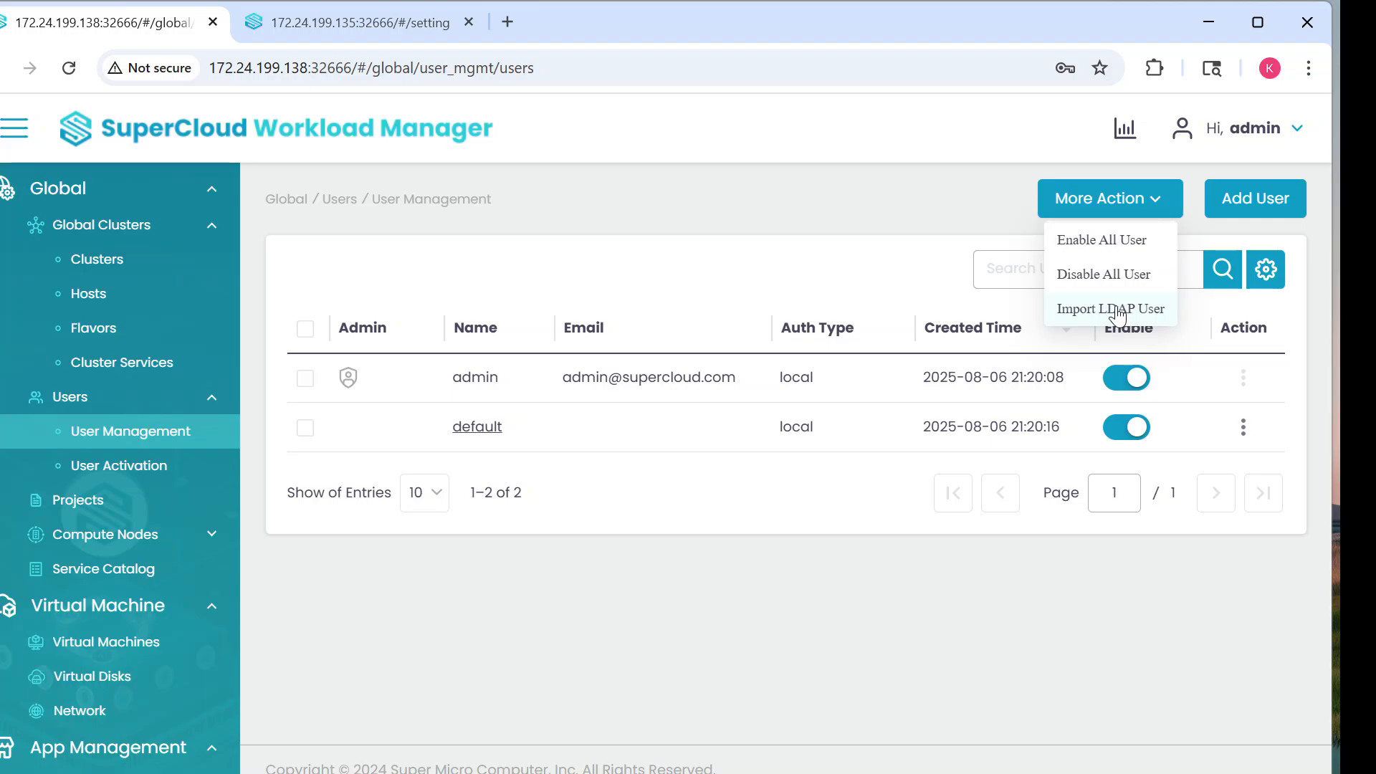
# Step: Start an LDAP user import with the full administrator bind account and its password
pyautogui.click(1118, 308)
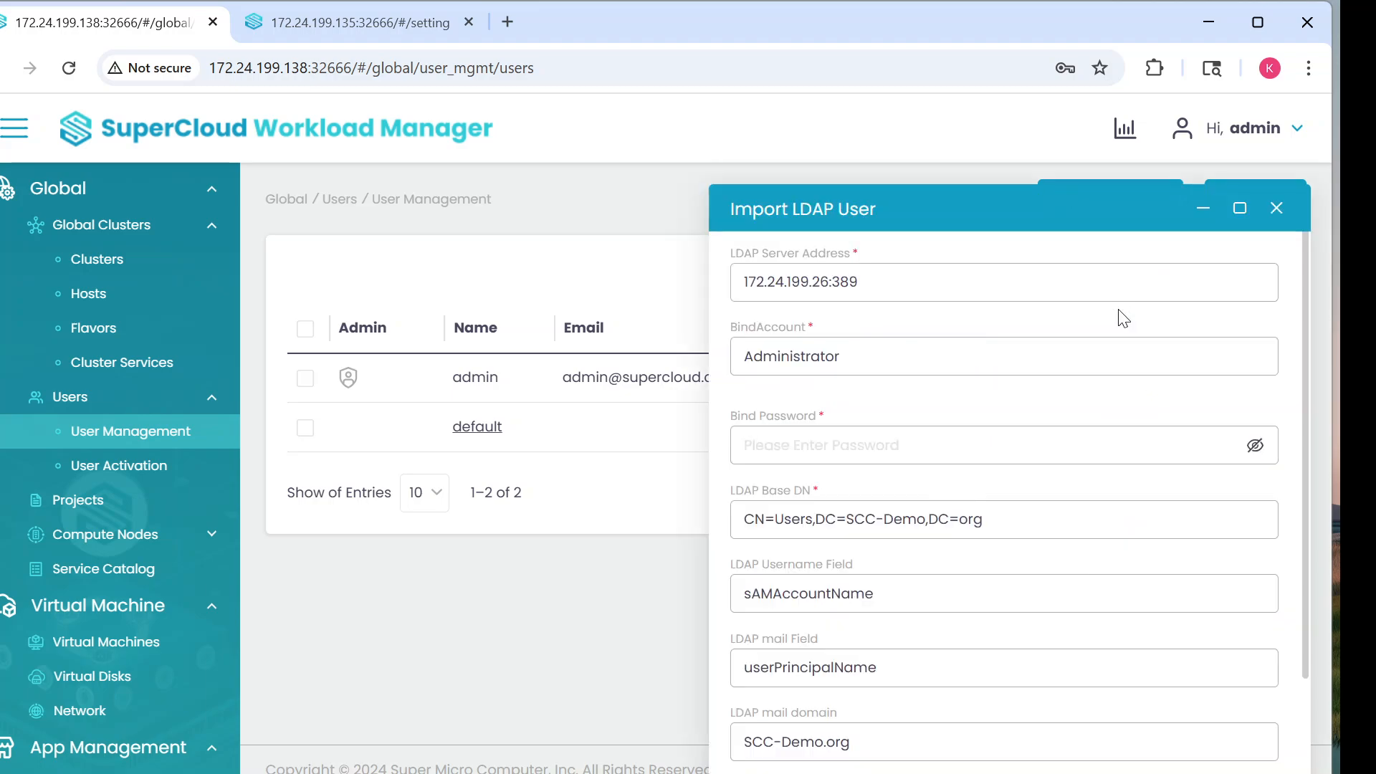
pyautogui.click(857, 356)
pyautogui.click(914, 450)
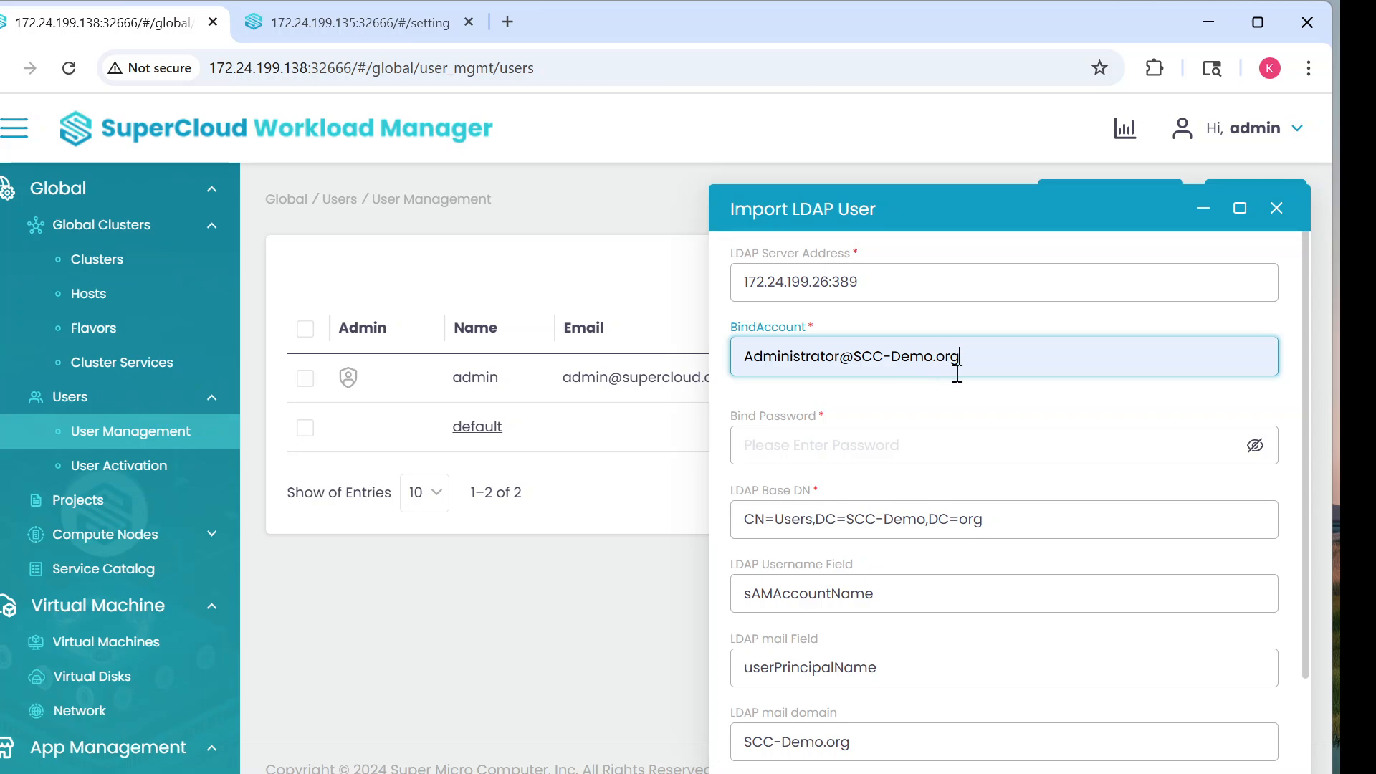
pyautogui.click(783, 446)
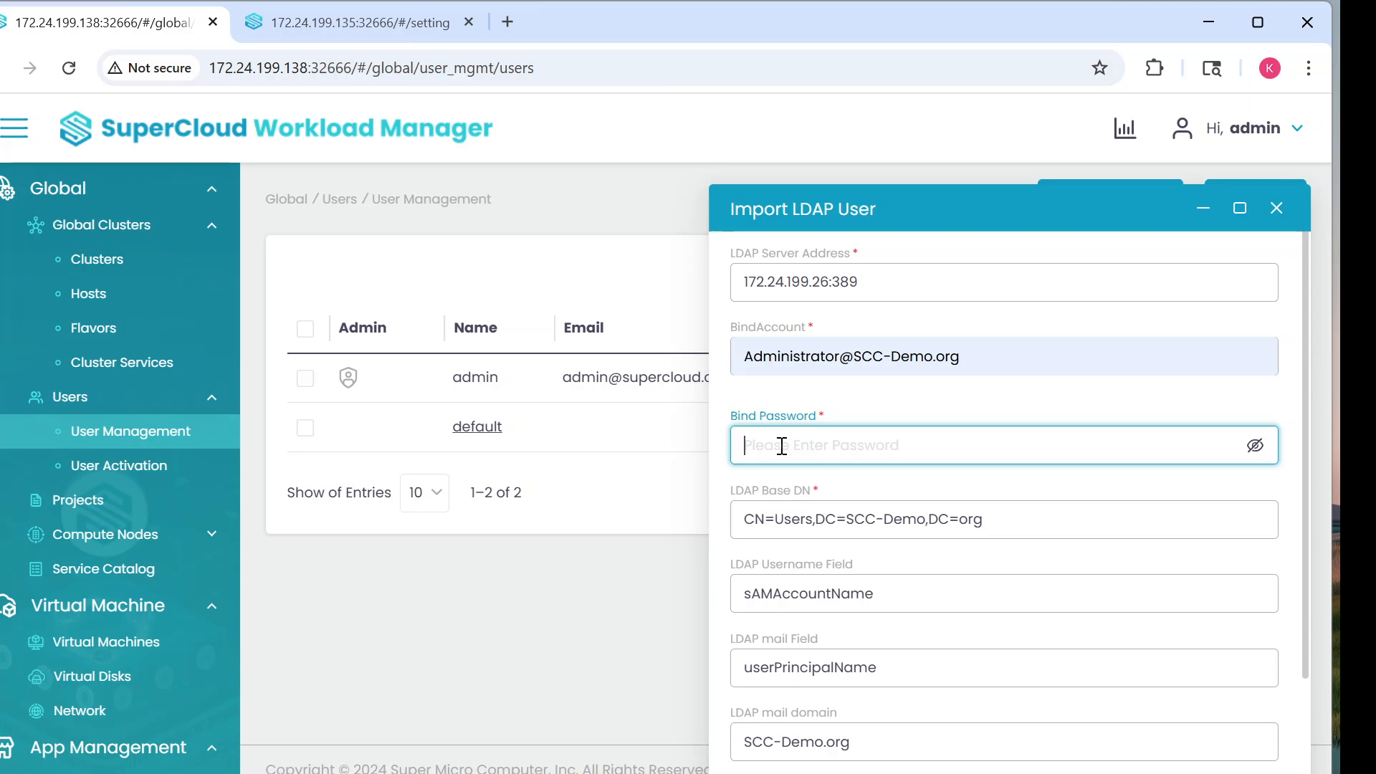
pyautogui.write('Passwo')
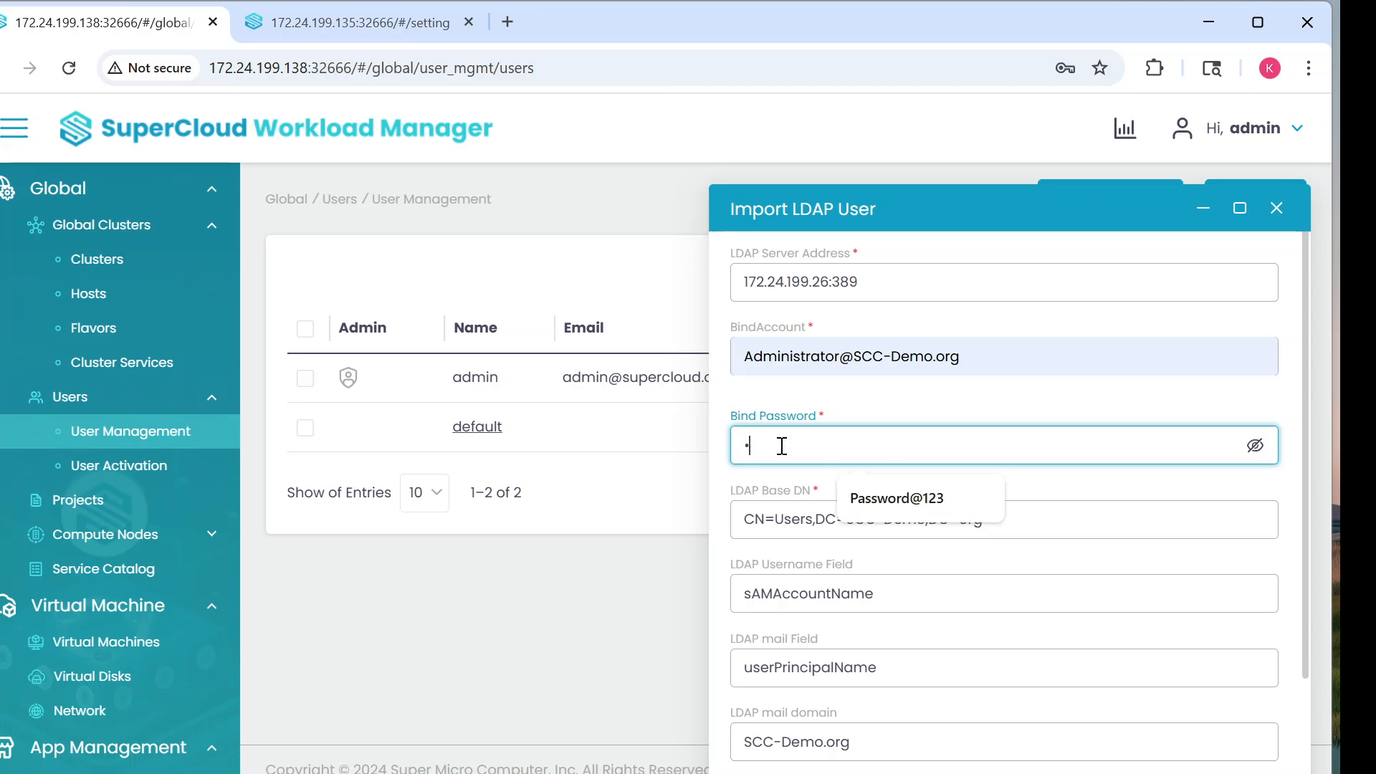
pyautogui.write('r')
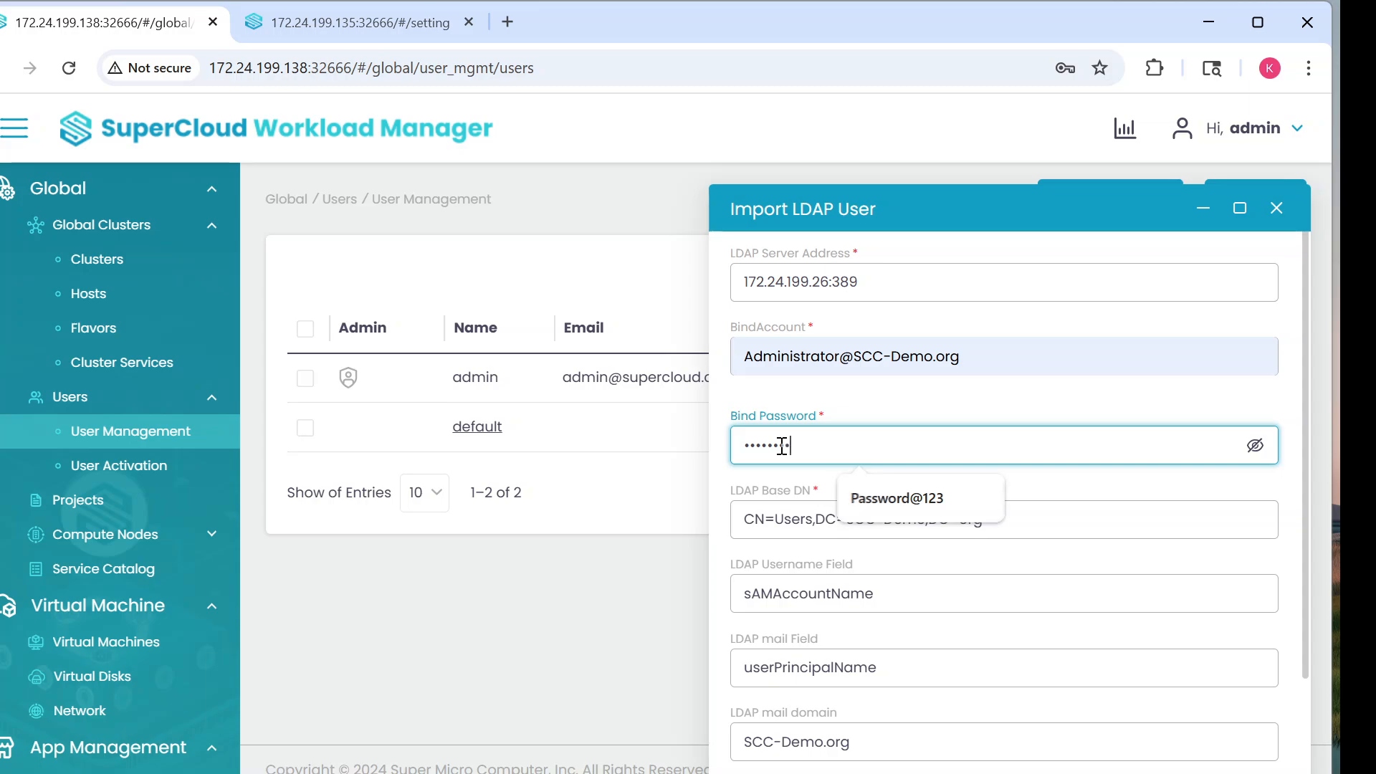
pyautogui.write('d@123')
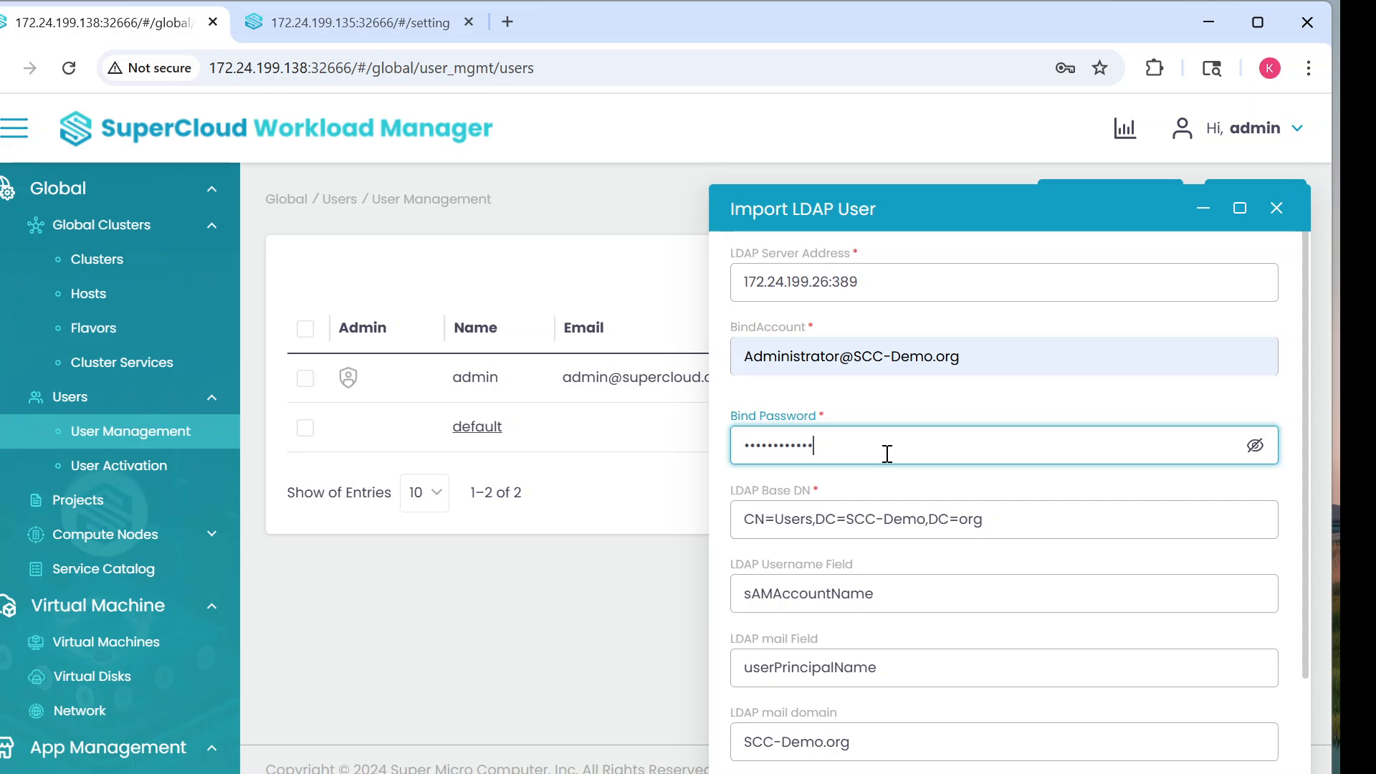
# Step: Set Auth Type to LDAP and submit to list the directory users
pyautogui.scroll(-2, 886, 466)
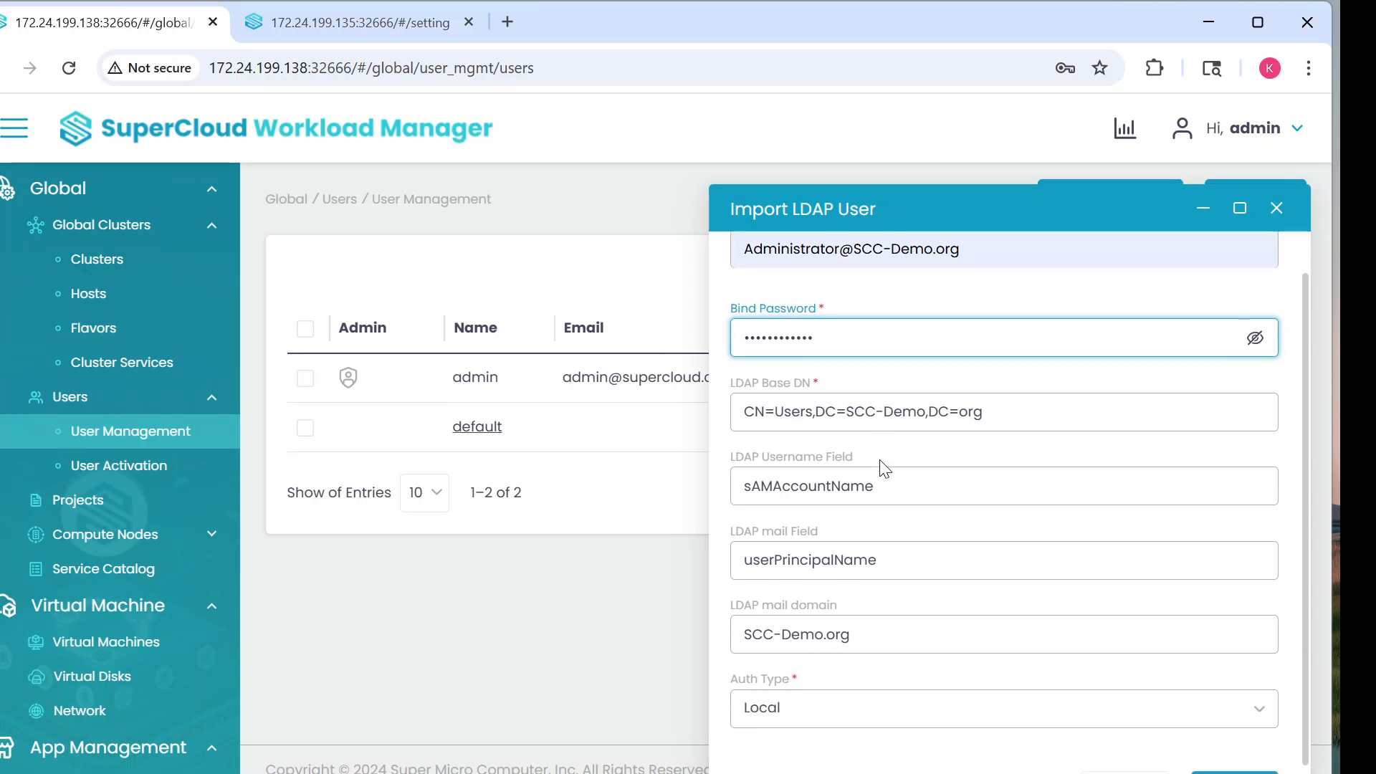
pyautogui.scroll(-1, 886, 470)
pyautogui.click(1094, 687)
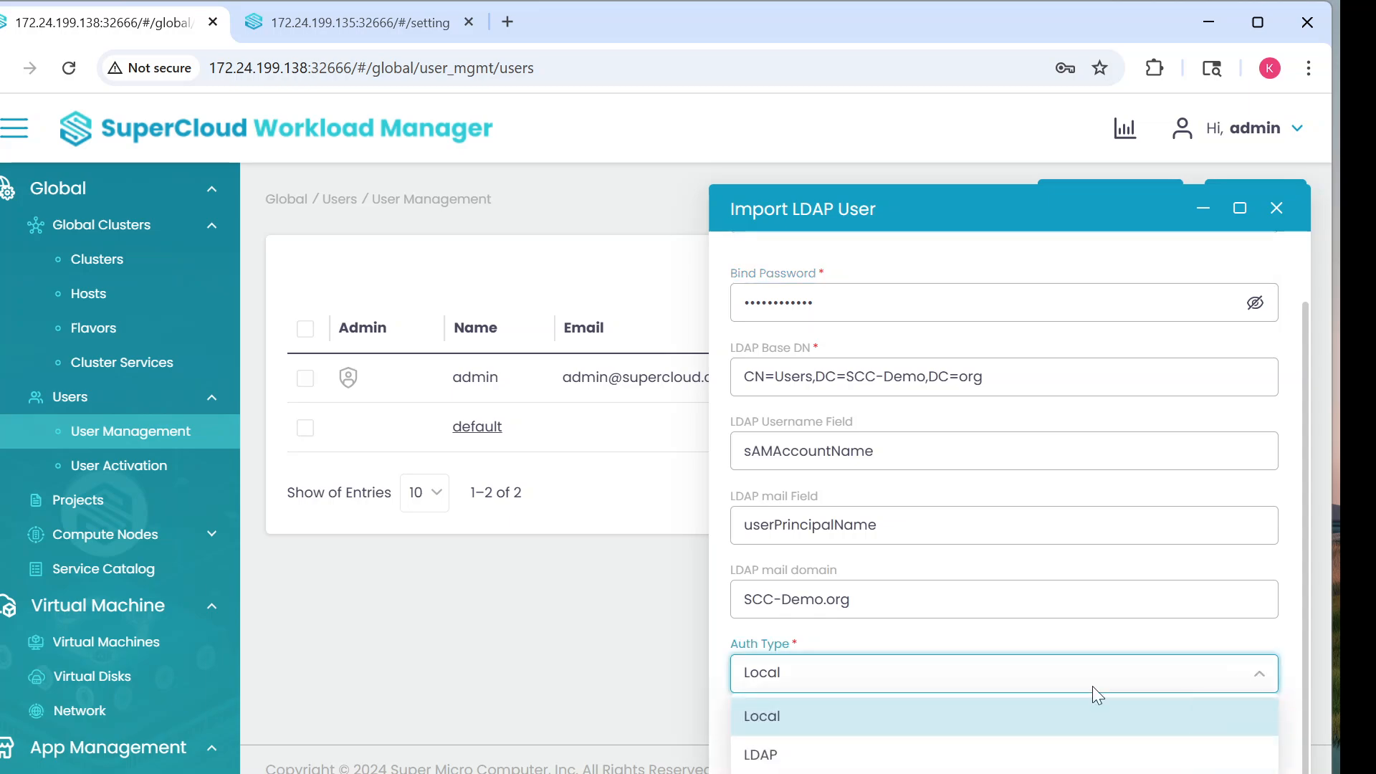
pyautogui.click(754, 754)
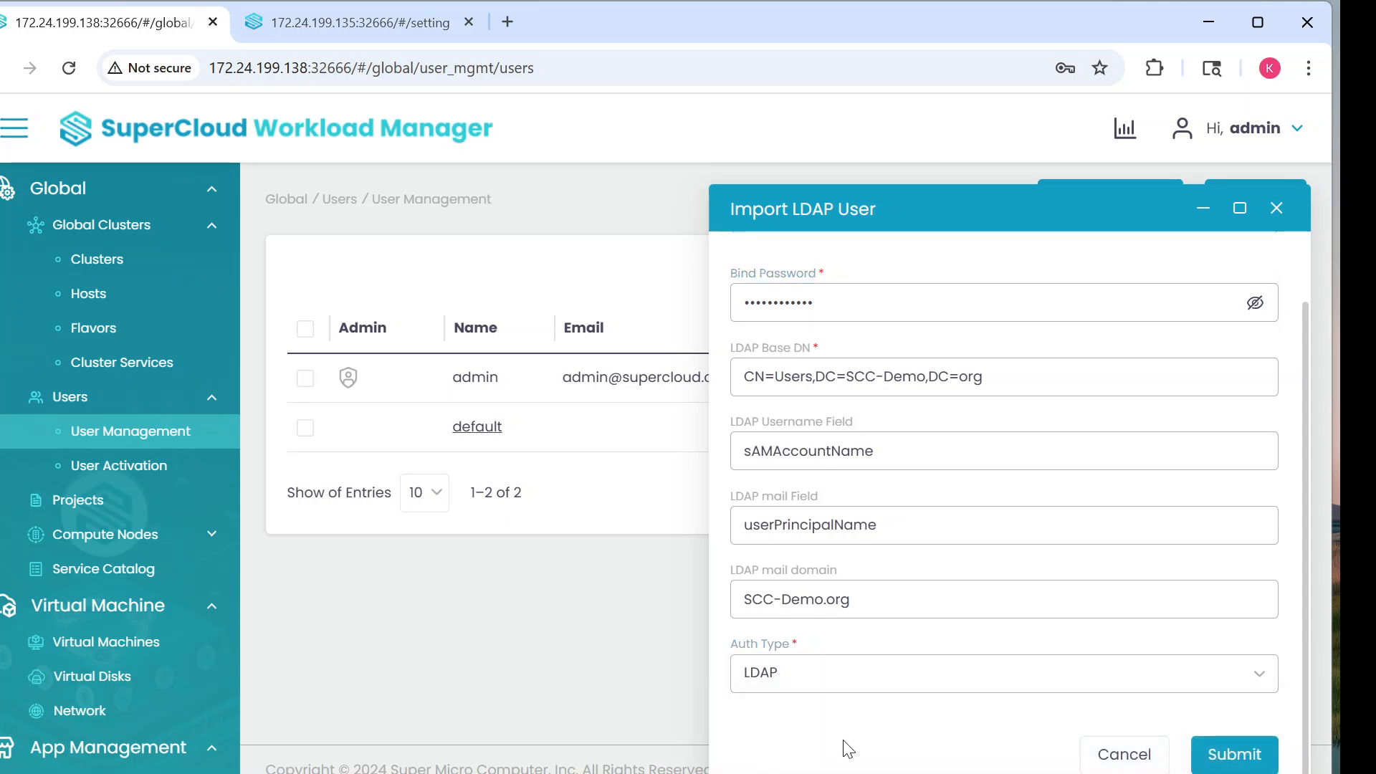
pyautogui.click(1229, 756)
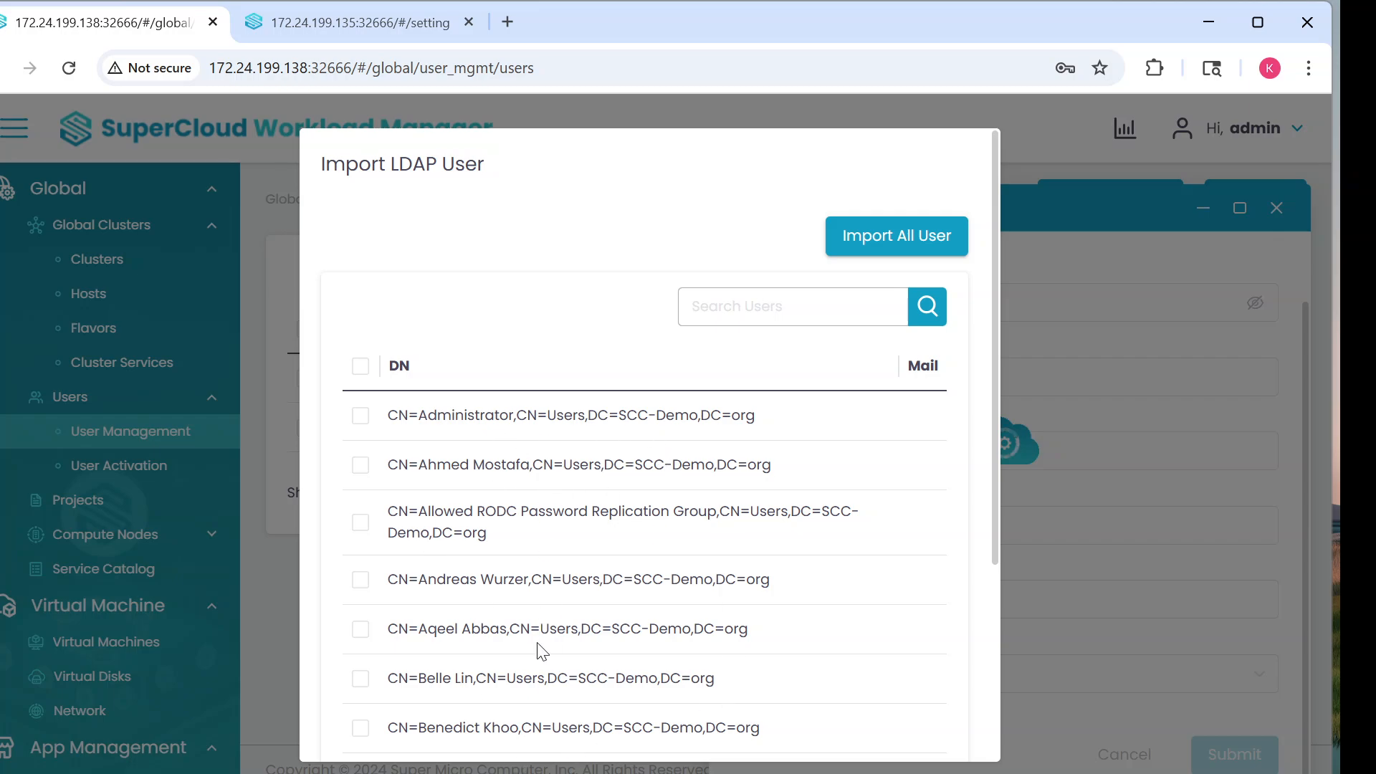
# Step: Search the directory users for the wanted username and import the matching user
pyautogui.click(714, 301)
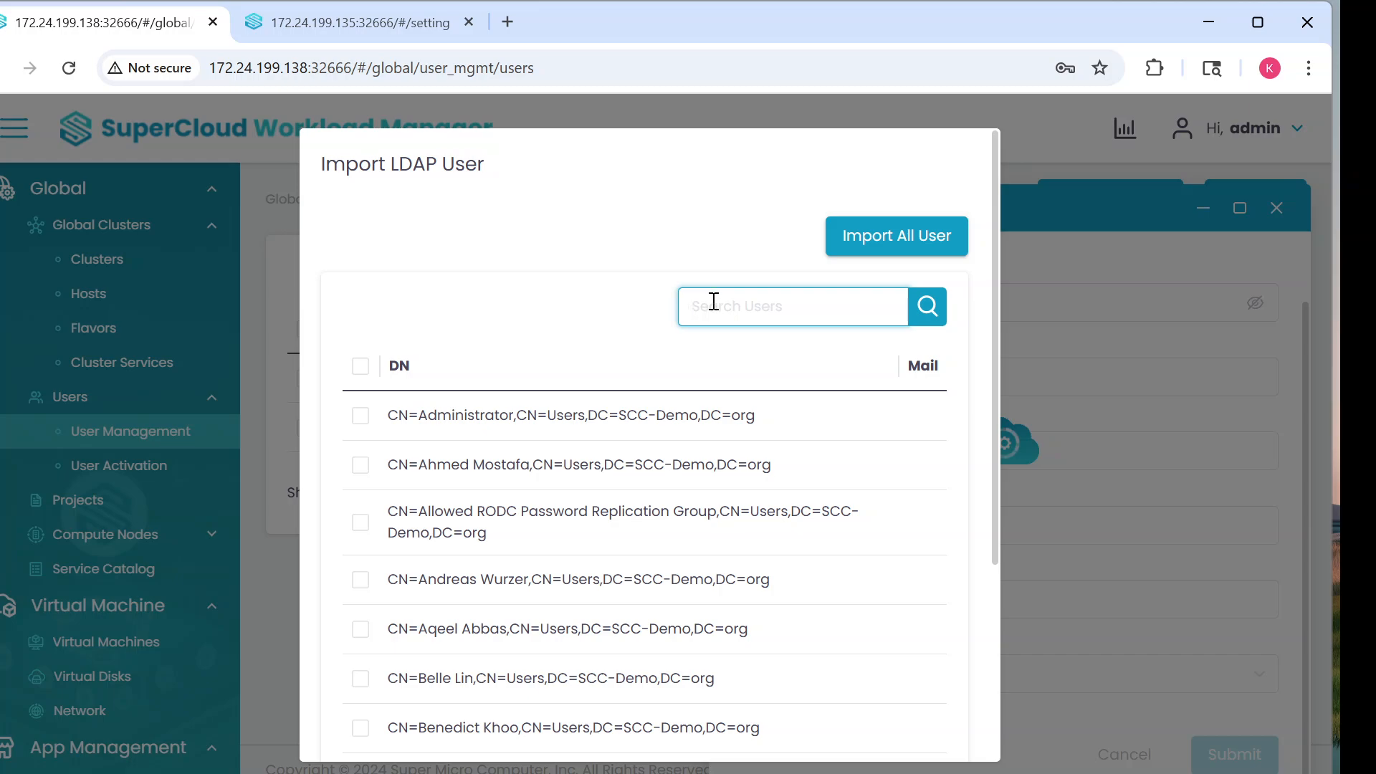
pyautogui.write('culok')
pyautogui.click(927, 306)
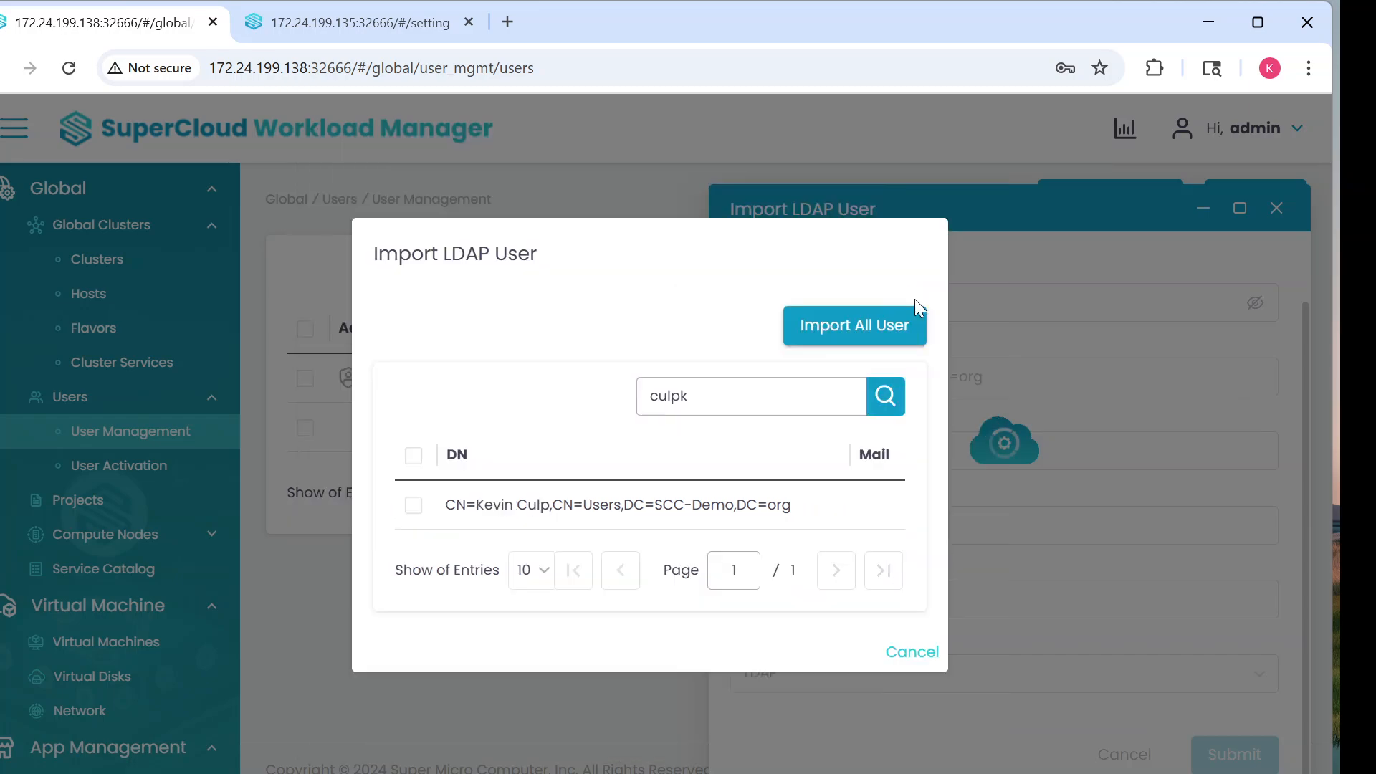
pyautogui.click(414, 506)
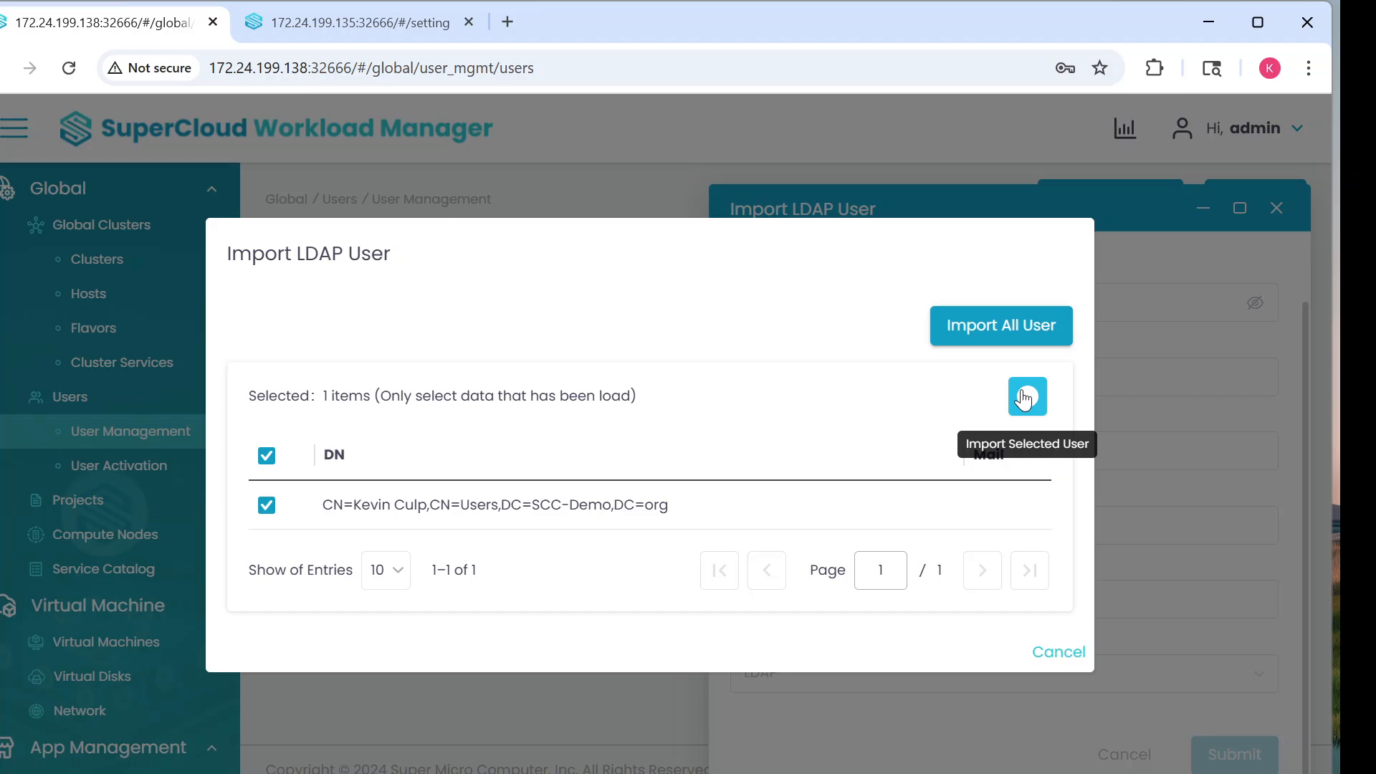
pyautogui.click(1024, 399)
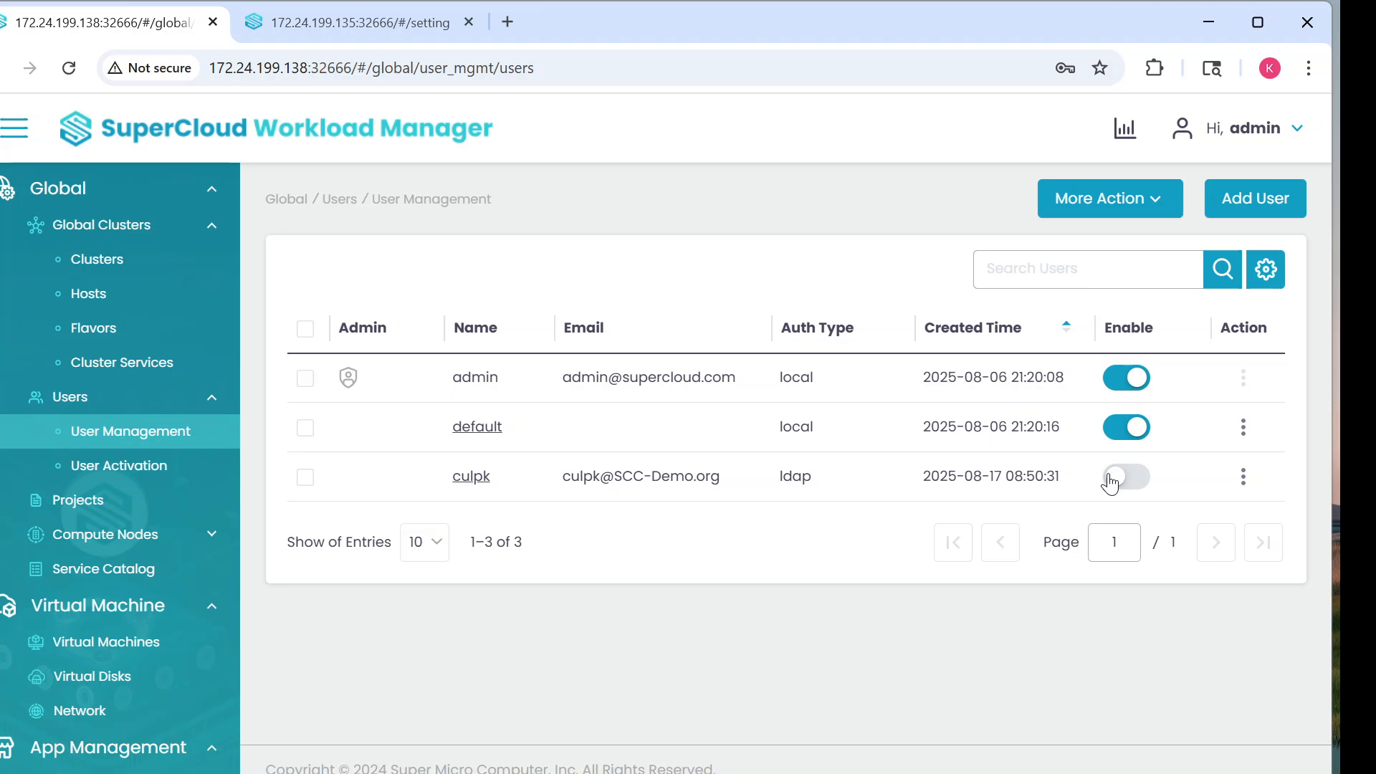
pyautogui.click(1110, 483)
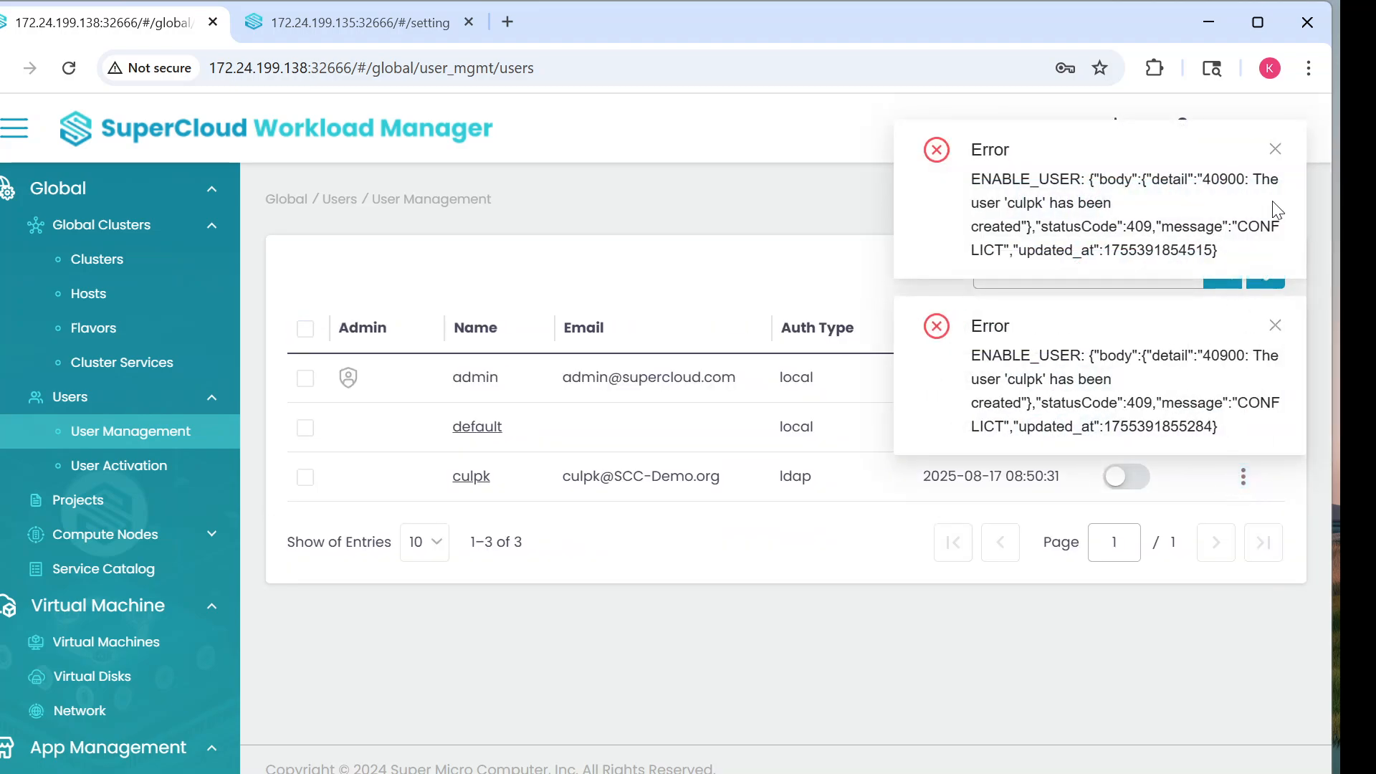
pyautogui.click(1276, 149)
pyautogui.click(1275, 149)
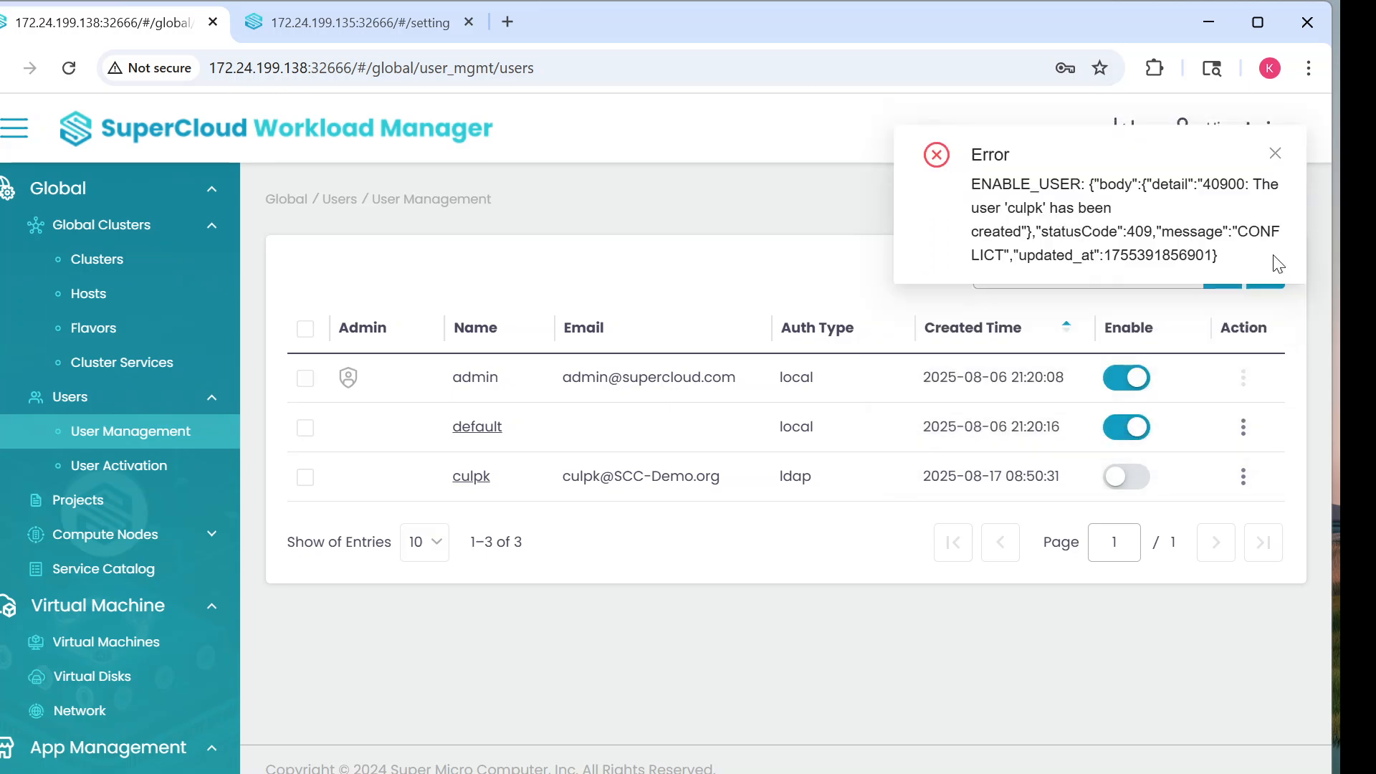
pyautogui.click(1275, 148)
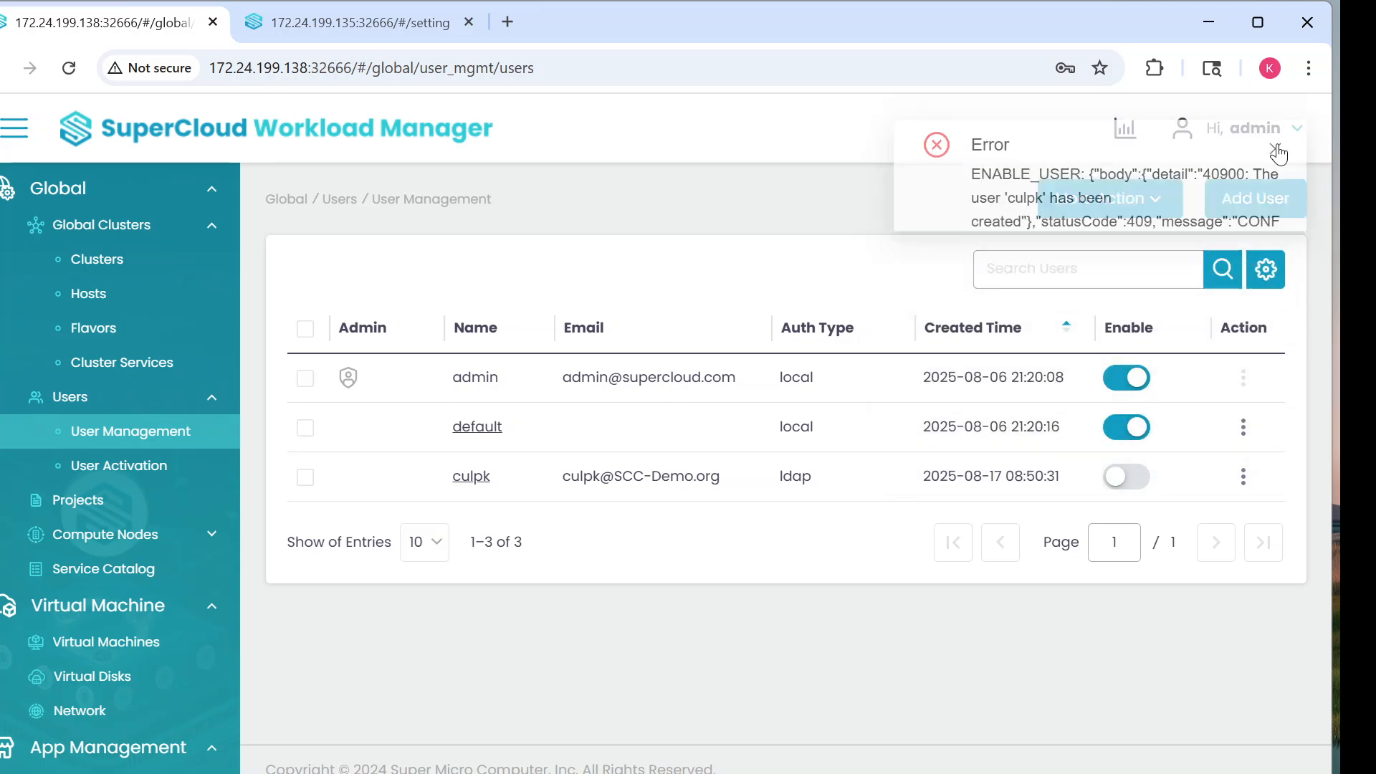
pyautogui.click(1243, 477)
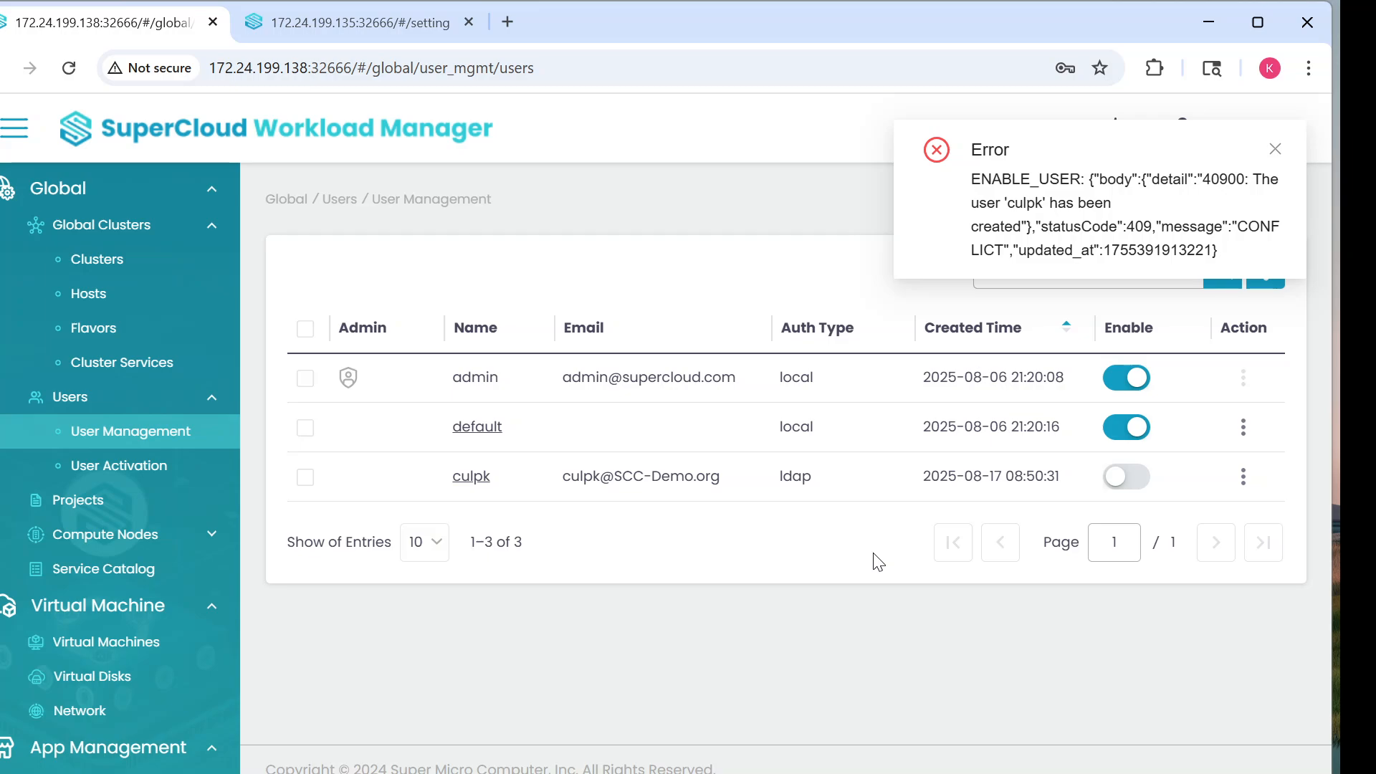
pyautogui.click(1276, 151)
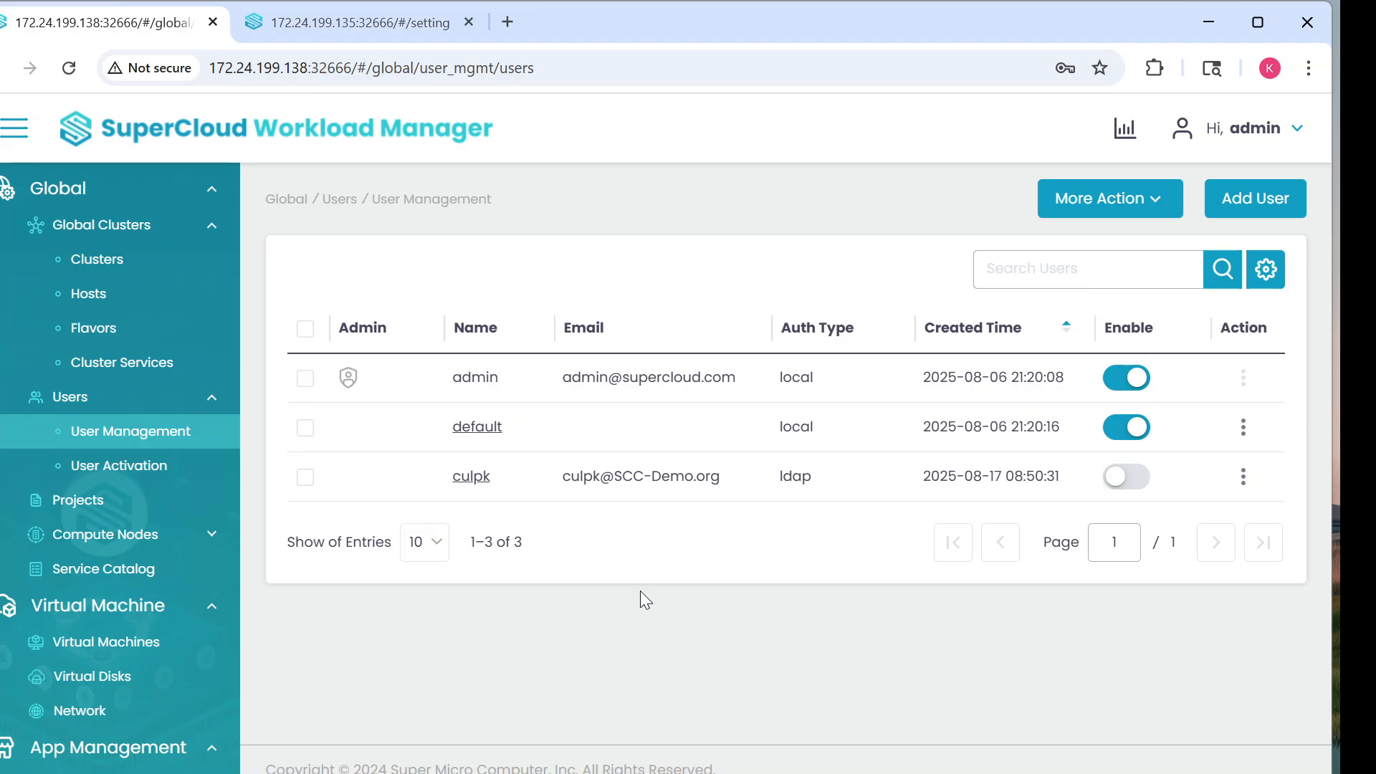